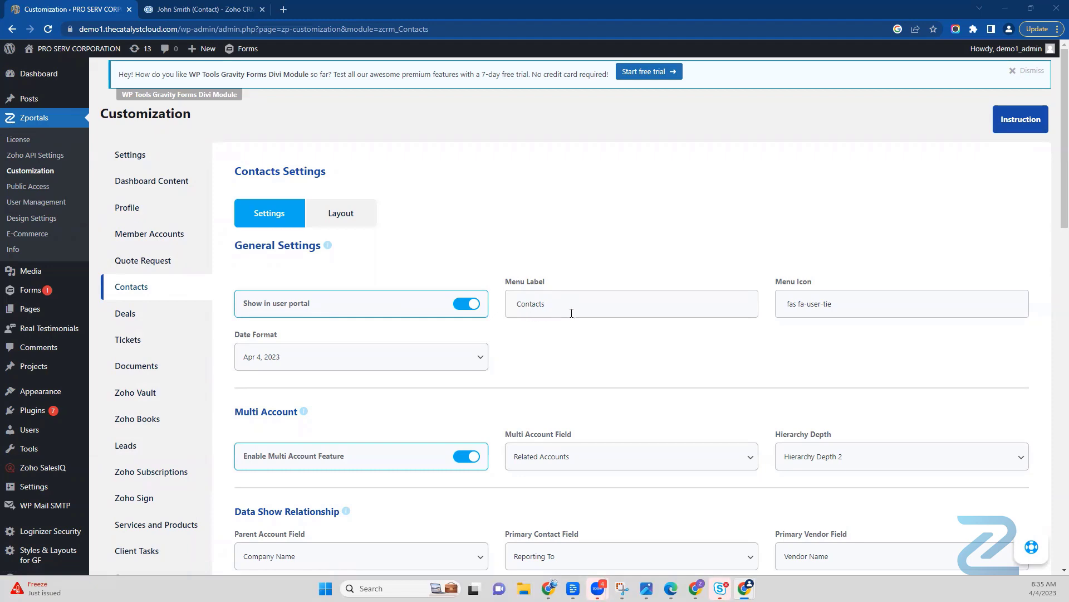
Step: Browse the icon library for the Contacts menu icon and close it without choosing an icon
{"action": "left_click", "coordinate": [825, 304]}
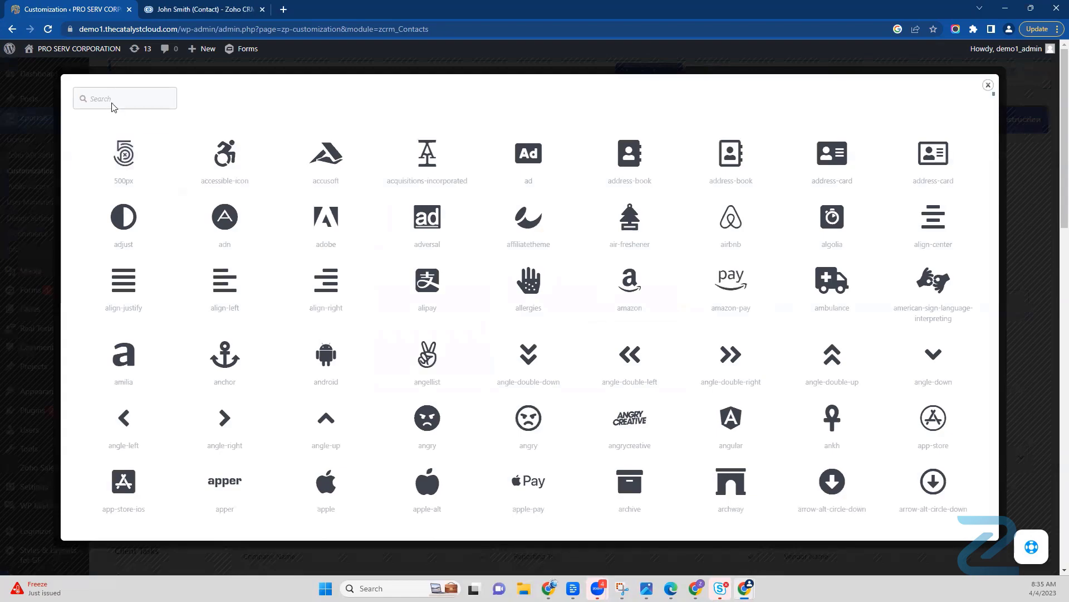
{"action": "scroll", "coordinate": [326, 278], "scroll_direction": "down", "scroll_amount": 5}
{"action": "scroll", "coordinate": [492, 370], "scroll_direction": "down", "scroll_amount": 6}
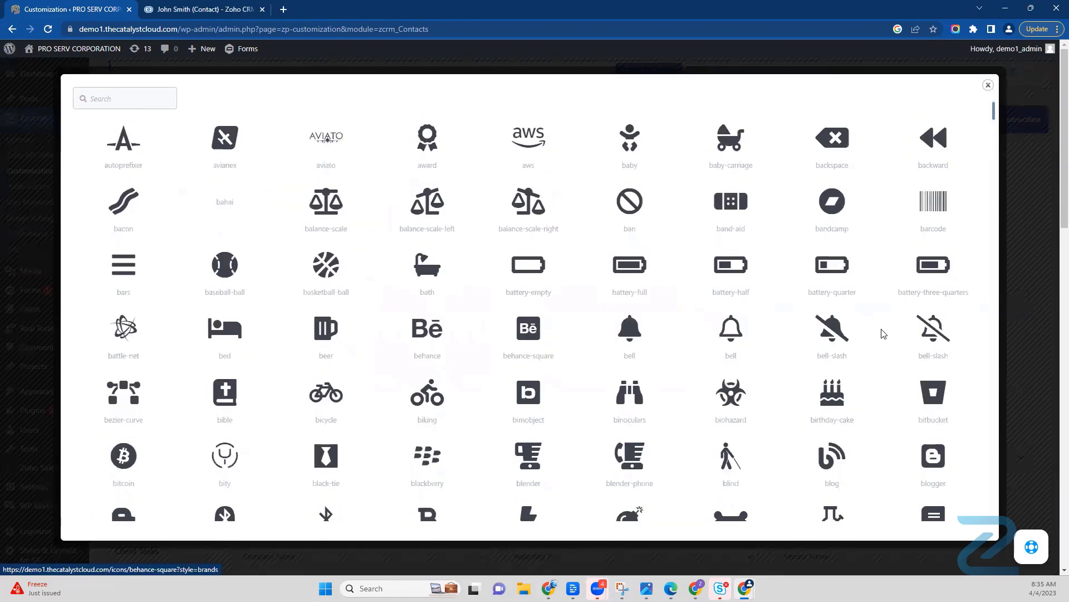
{"action": "left_click", "coordinate": [988, 85]}
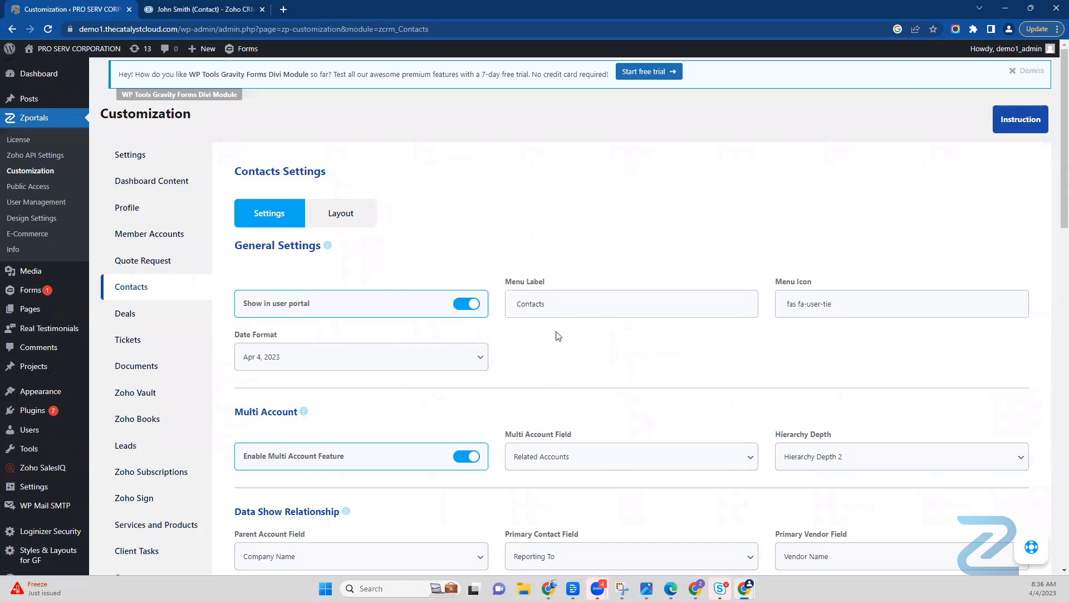
Step: Review the date format choices for Contacts and examine the Multi Account settings
{"action": "left_click", "coordinate": [293, 358]}
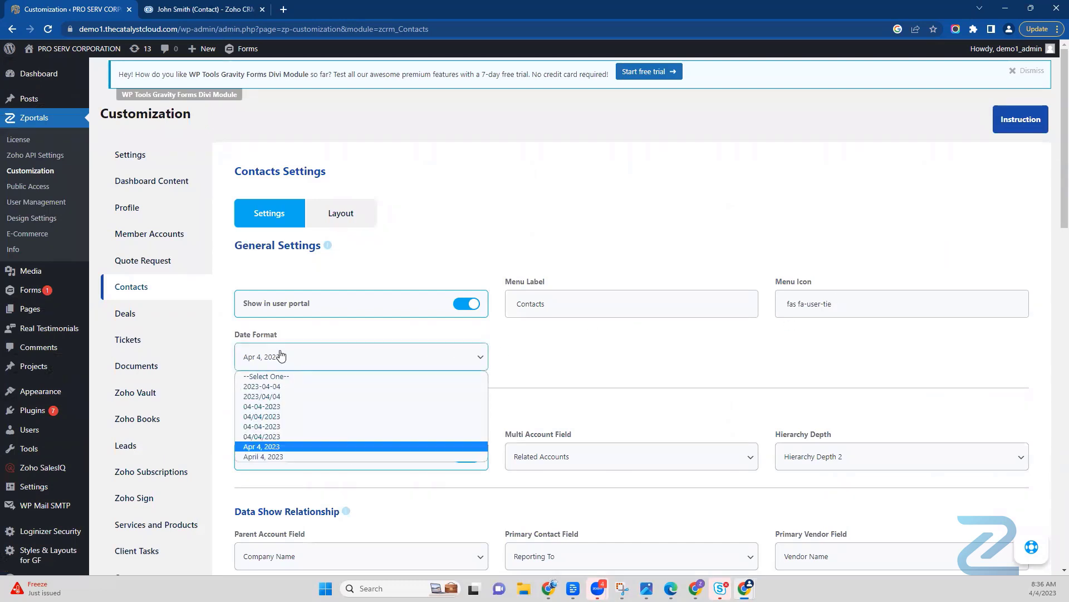
{"action": "left_click", "coordinate": [374, 337]}
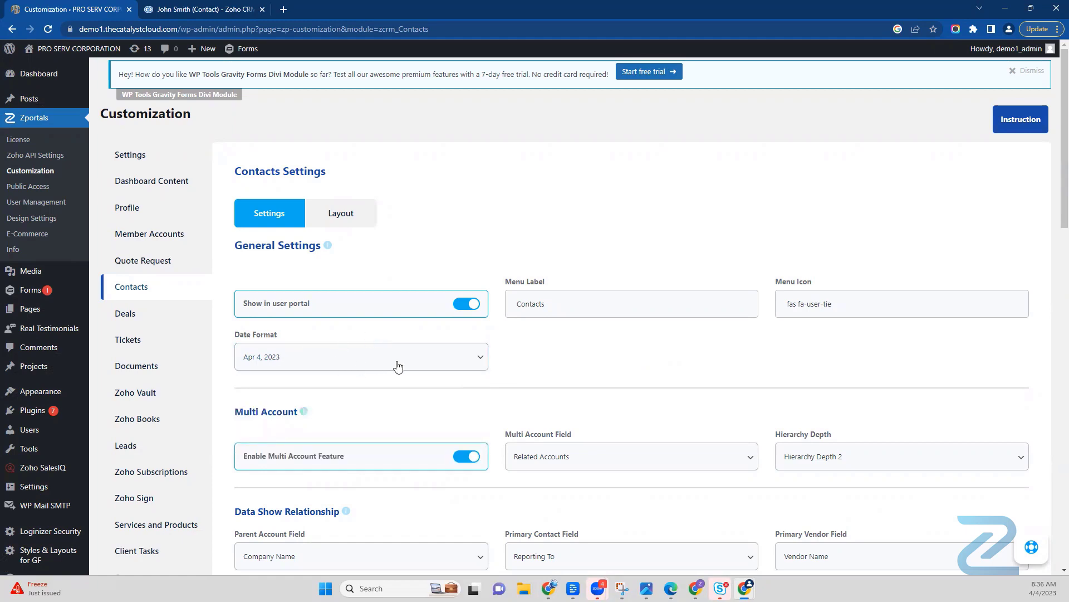
{"action": "scroll", "coordinate": [399, 366], "scroll_direction": "down", "scroll_amount": 2}
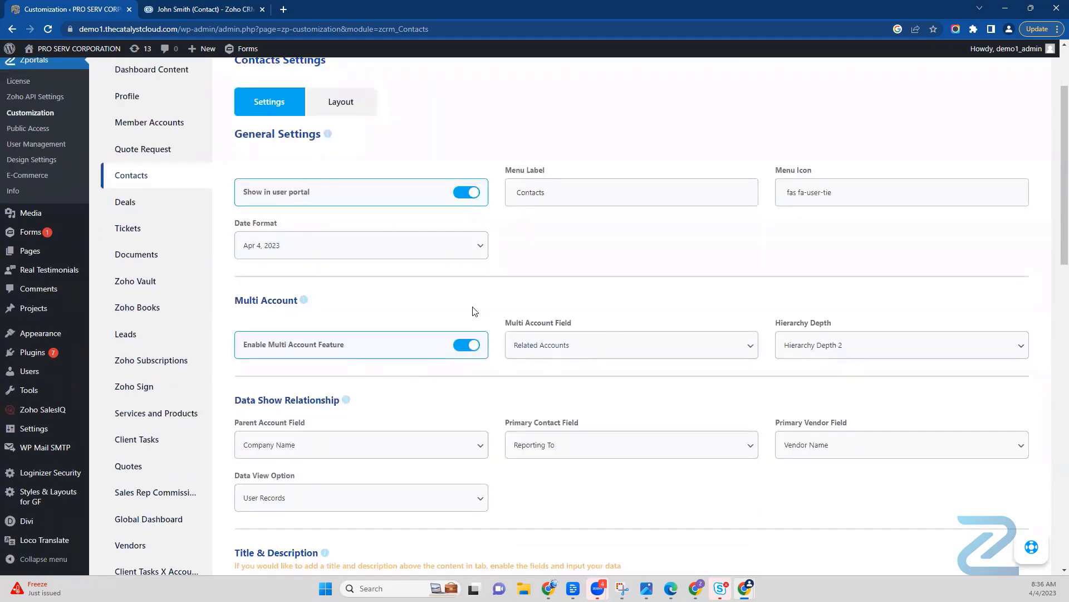
{"action": "mouse_move", "coordinate": [303, 306]}
Step: Switch to Zoho CRM, open the Global Services Inc. company record and check its related list for member companies
{"action": "left_click", "coordinate": [195, 13]}
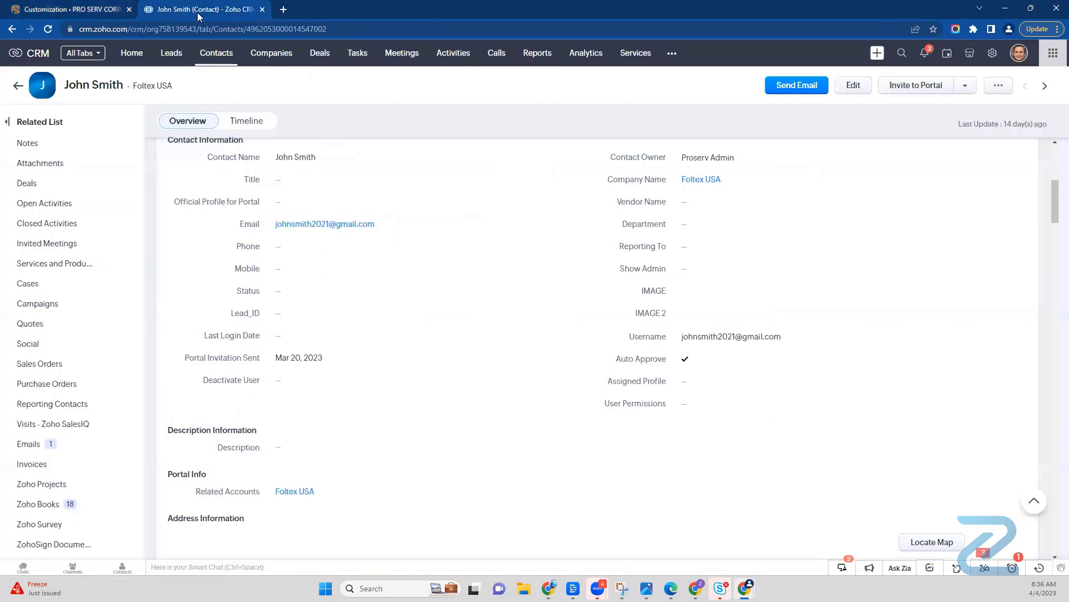
{"action": "left_click", "coordinate": [269, 57]}
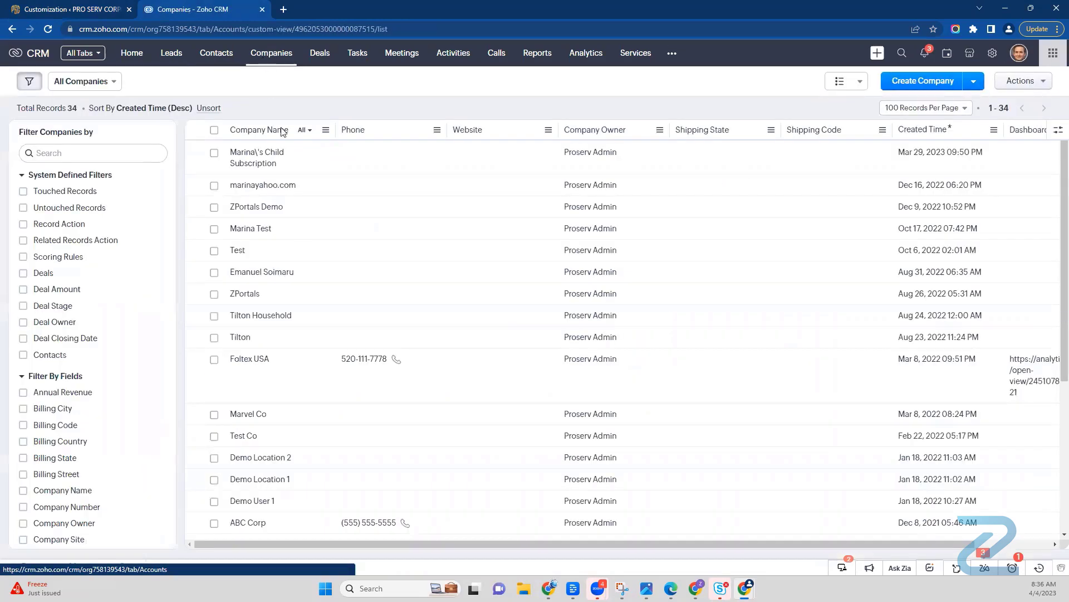
{"action": "scroll", "coordinate": [274, 394], "scroll_direction": "down", "scroll_amount": 3}
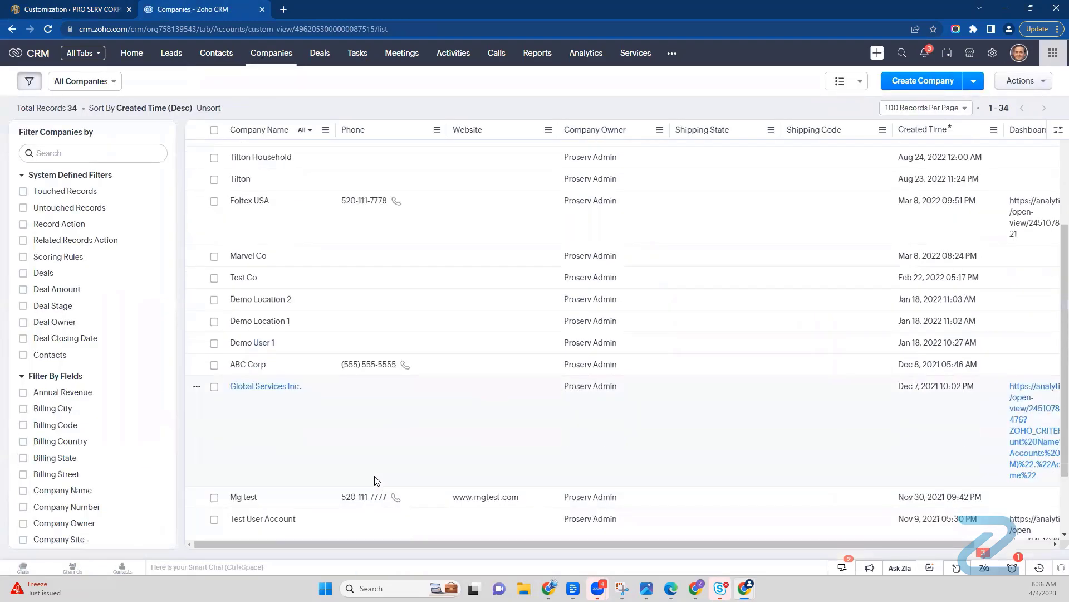
{"action": "left_click", "coordinate": [279, 381]}
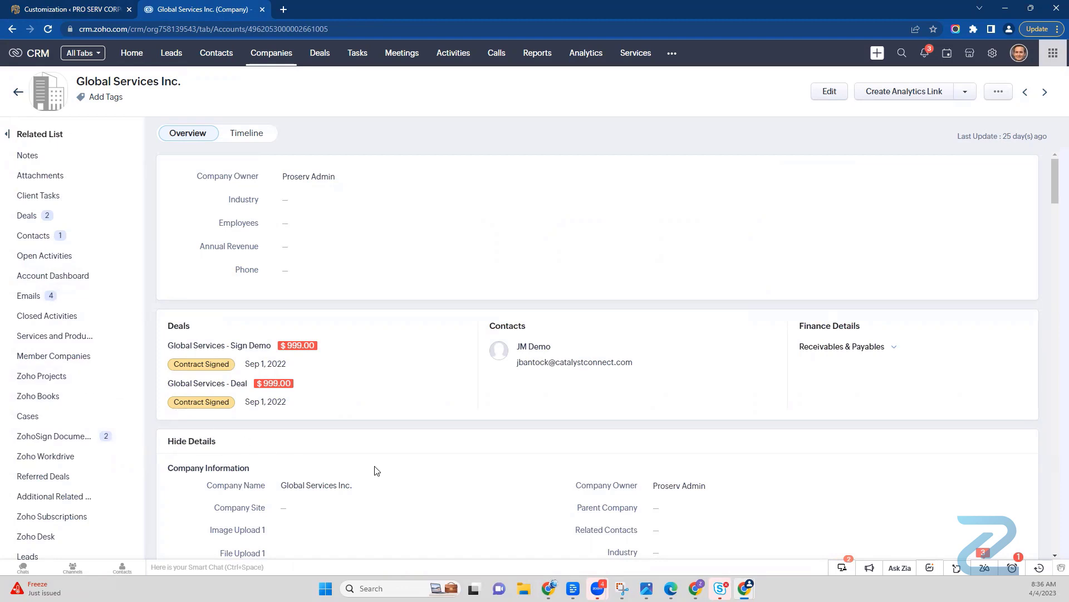
{"action": "scroll", "coordinate": [117, 482], "scroll_direction": "down", "scroll_amount": 3}
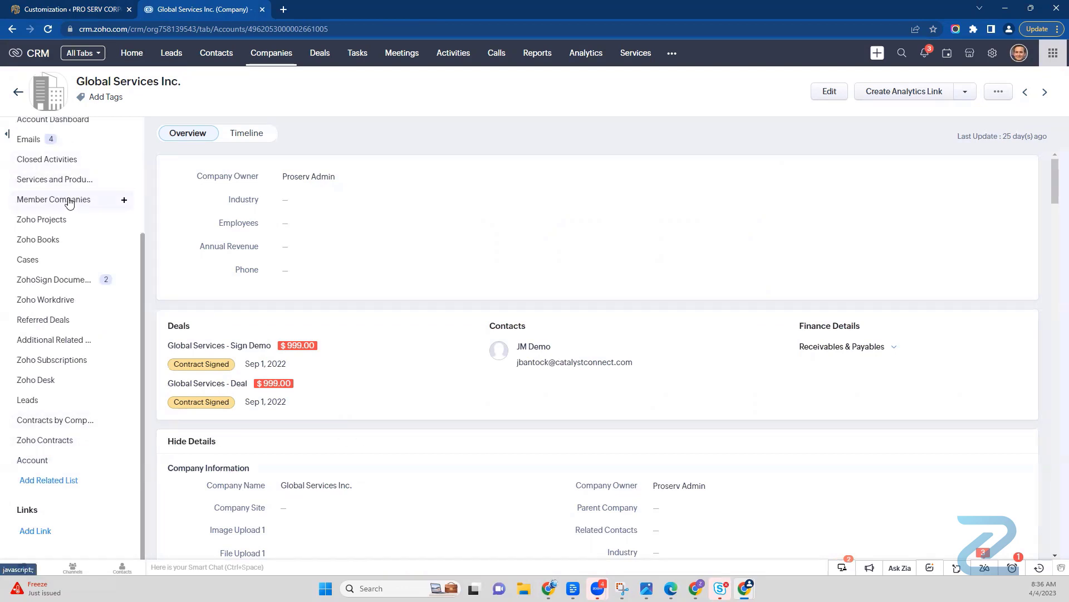
Step: Open the National Services Inc. company record and view its Member Companies list
{"action": "left_click", "coordinate": [273, 52]}
{"action": "scroll", "coordinate": [409, 455], "scroll_direction": "down", "scroll_amount": 3}
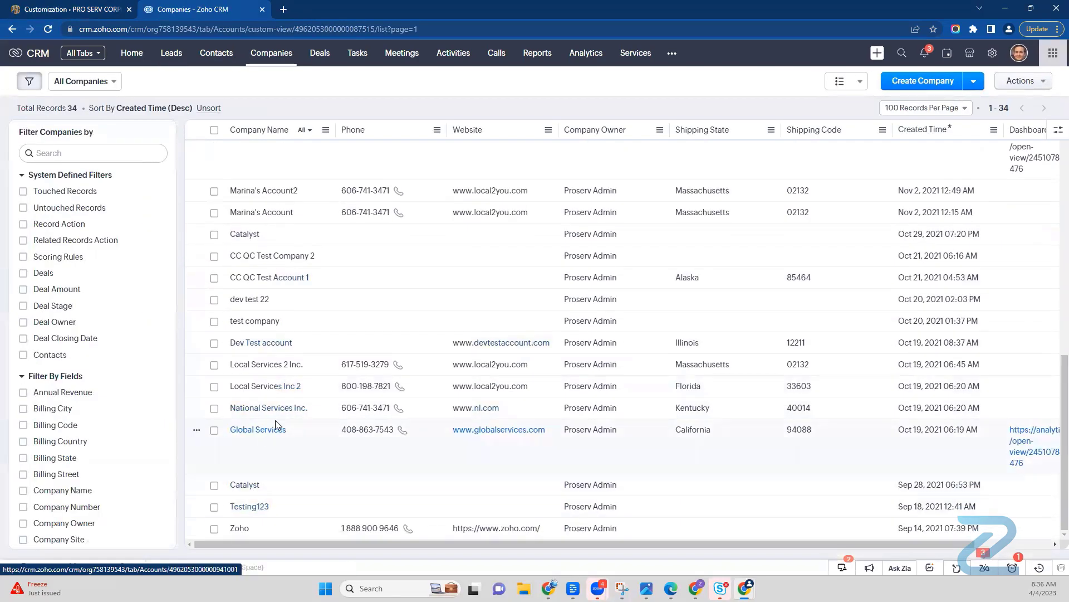
{"action": "left_click", "coordinate": [275, 409]}
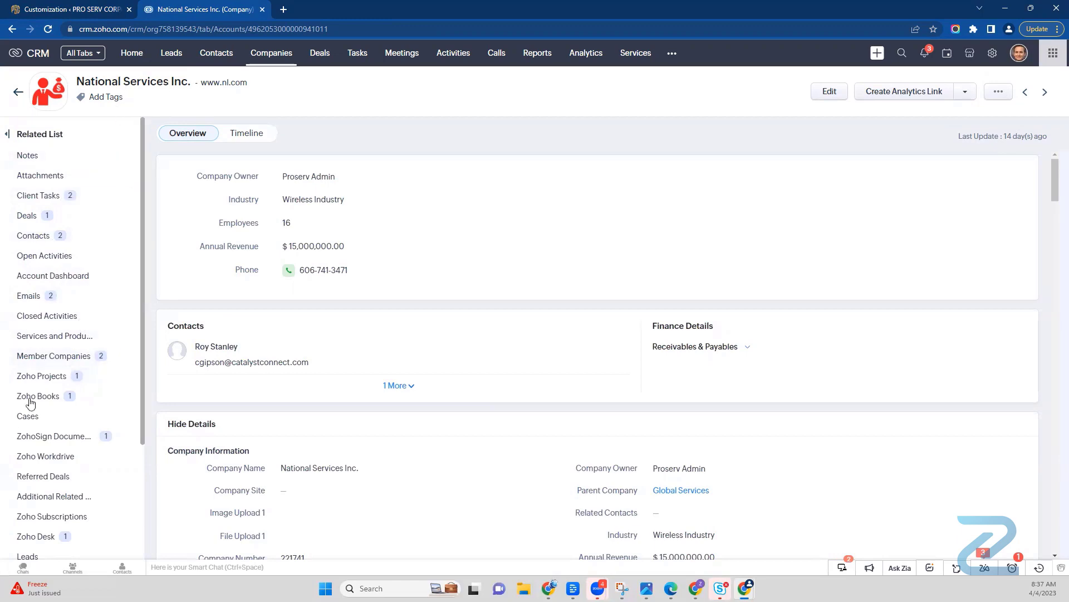
{"action": "left_click", "coordinate": [71, 356]}
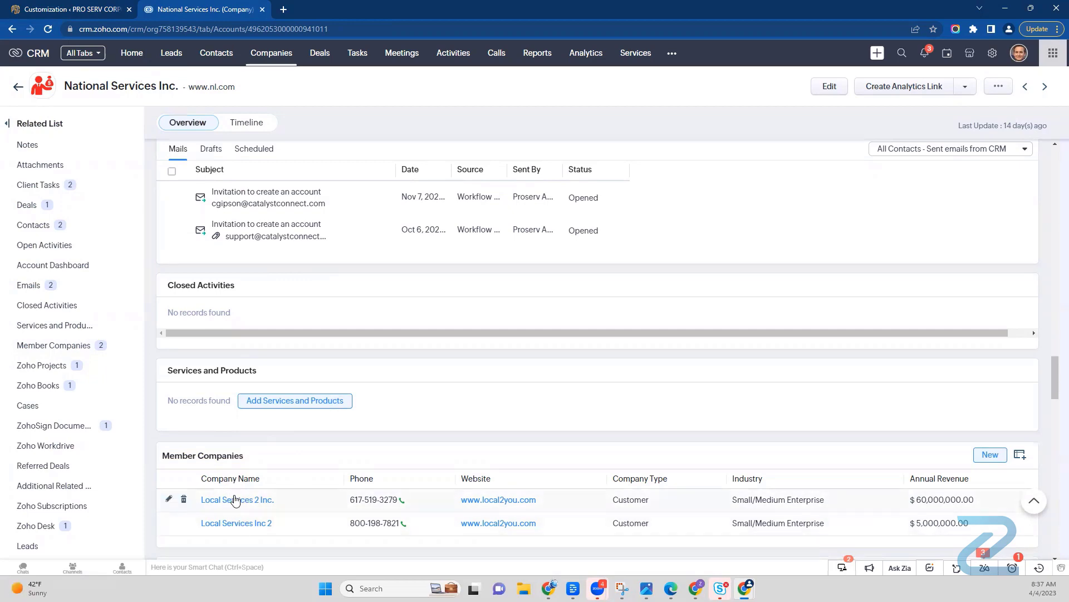
Step: Open the parent company Global Services from the company information and view its Member Companies list
{"action": "scroll", "coordinate": [438, 454], "scroll_direction": "up", "scroll_amount": 15}
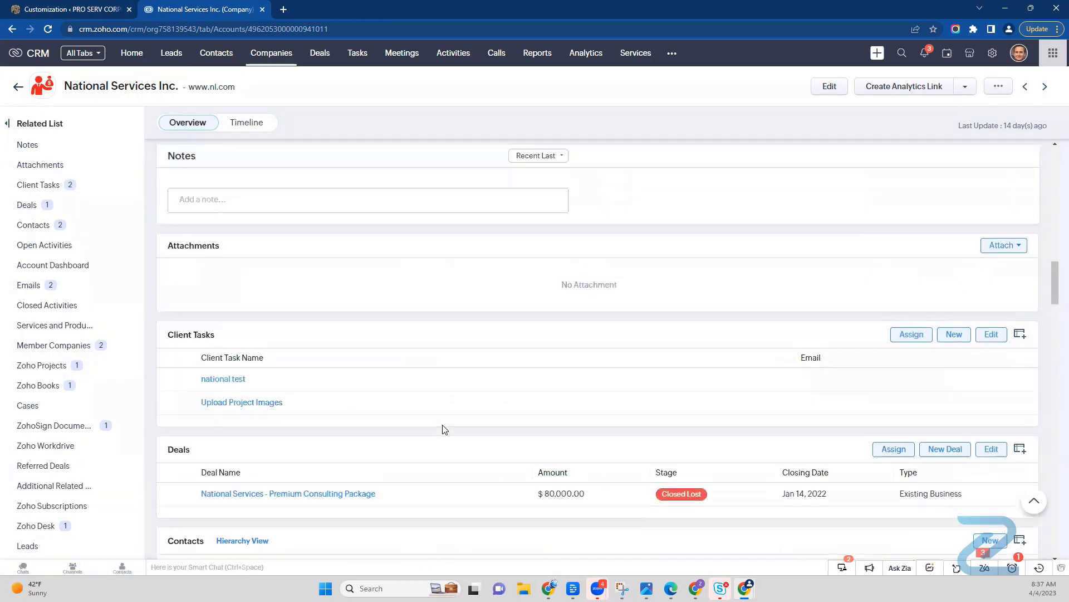
{"action": "scroll", "coordinate": [443, 429], "scroll_direction": "up", "scroll_amount": 3}
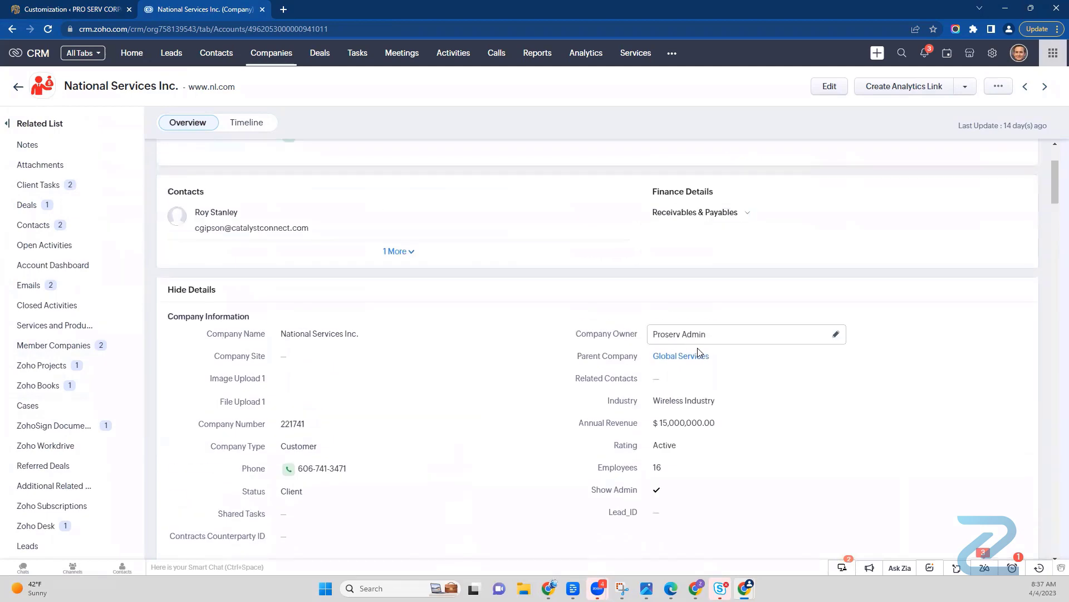
{"action": "left_click", "coordinate": [695, 360]}
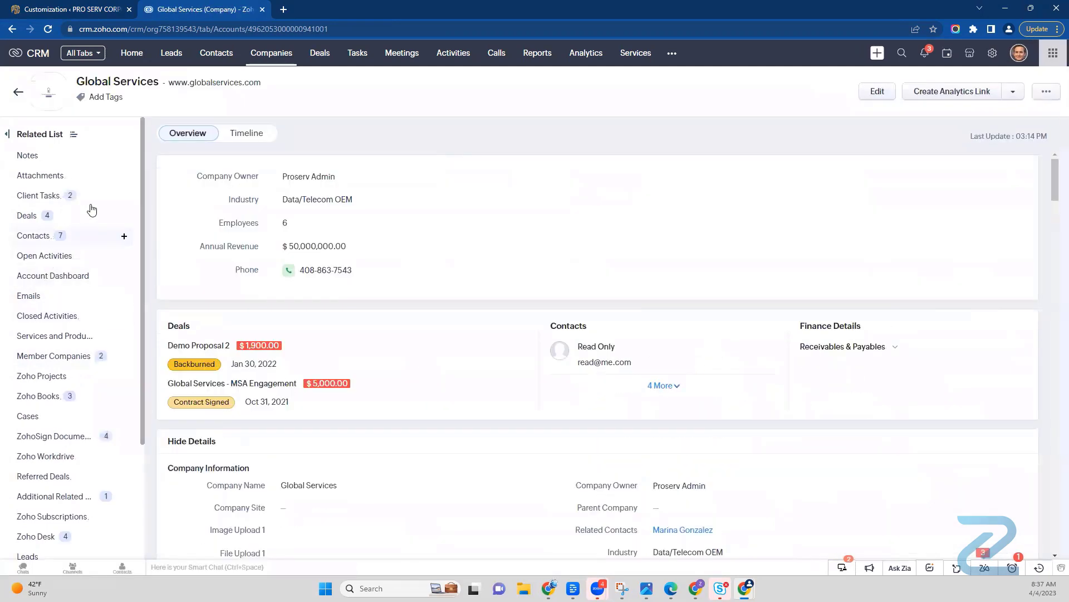
{"action": "left_click", "coordinate": [61, 356]}
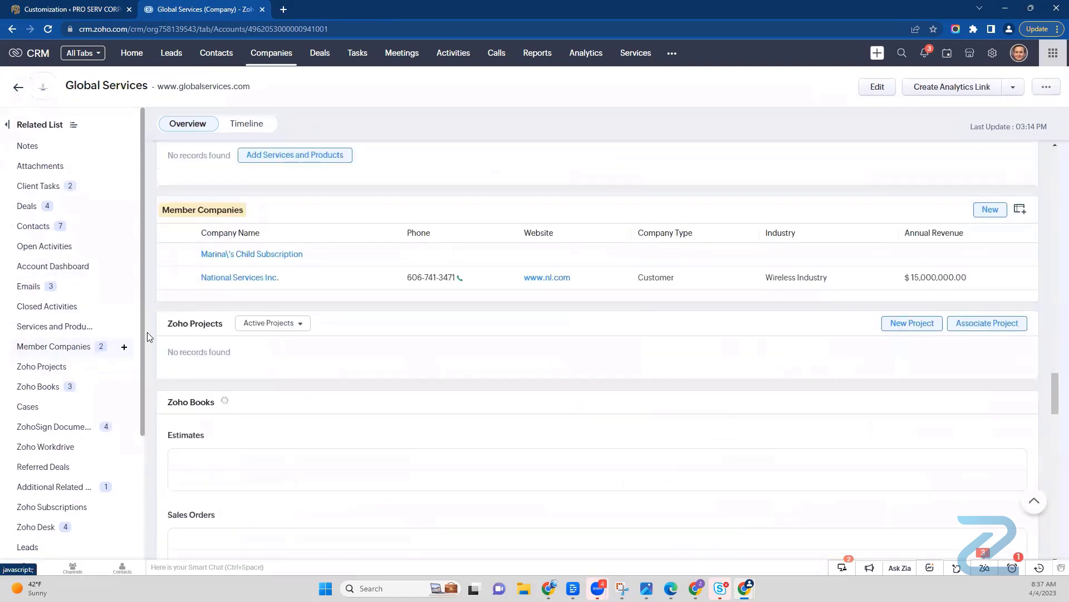
Step: Open the member company National Services Inc. to view its own member companies, and check the Multi Account settings in the portal customization
{"action": "left_click", "coordinate": [248, 281]}
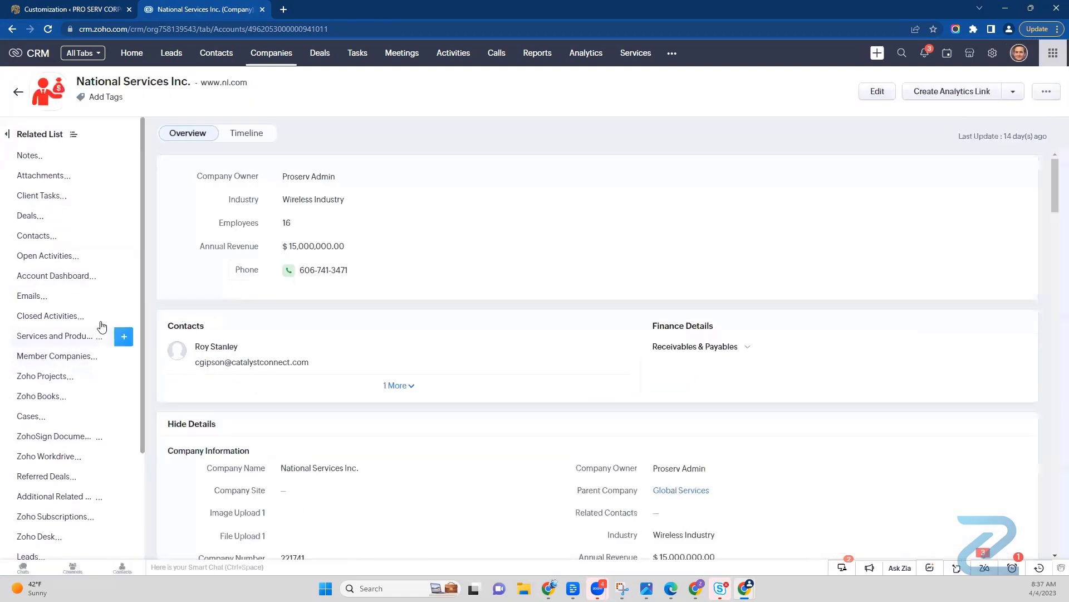
{"action": "left_click", "coordinate": [78, 356]}
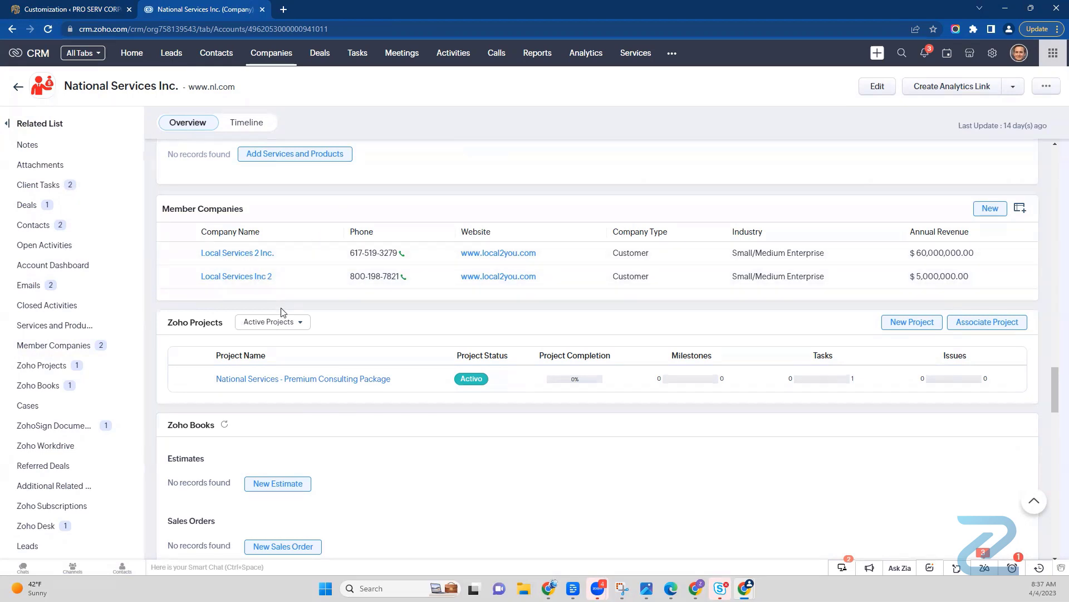
{"action": "left_click", "coordinate": [77, 10]}
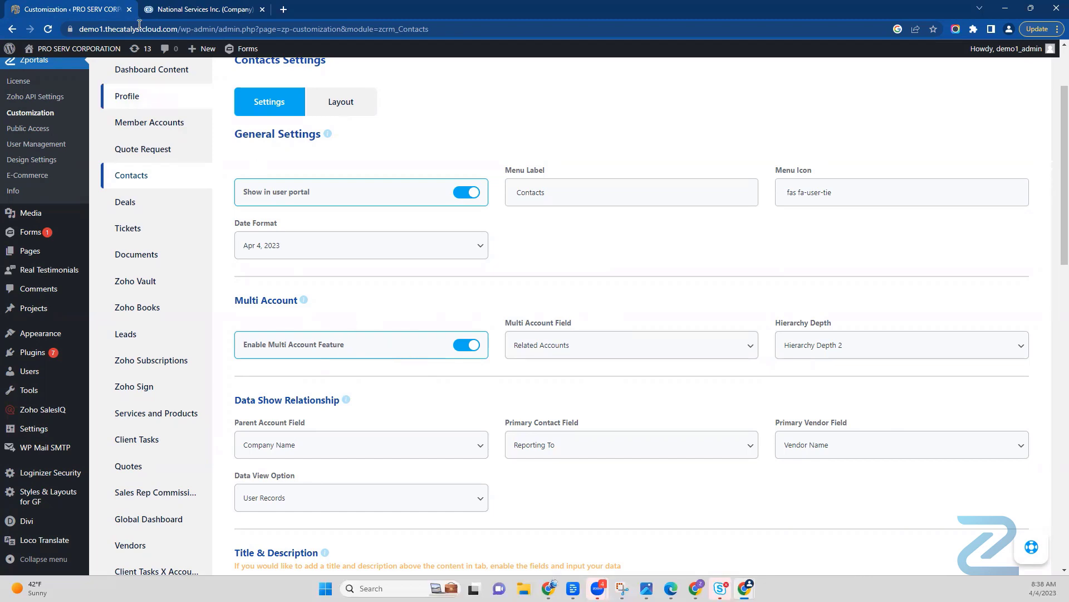
{"action": "left_click", "coordinate": [187, 11]}
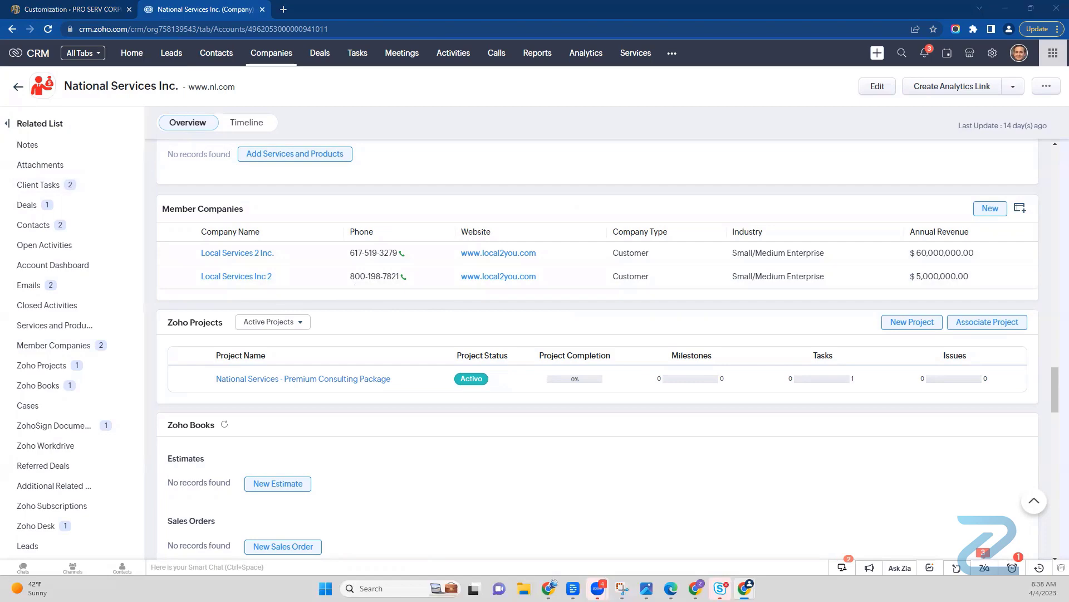
Step: Bring up the client portal window and examine the companies offered in the account switcher under Global Services
{"action": "left_click_drag", "start_coordinate": [0, 16], "coordinate": [639, 16]}
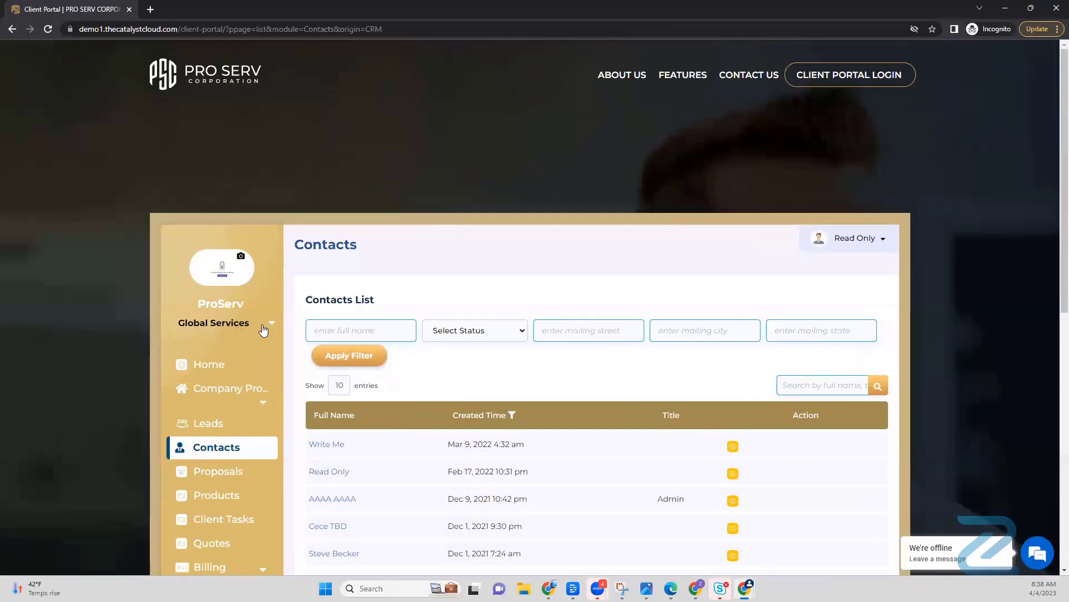
{"action": "left_click", "coordinate": [240, 329]}
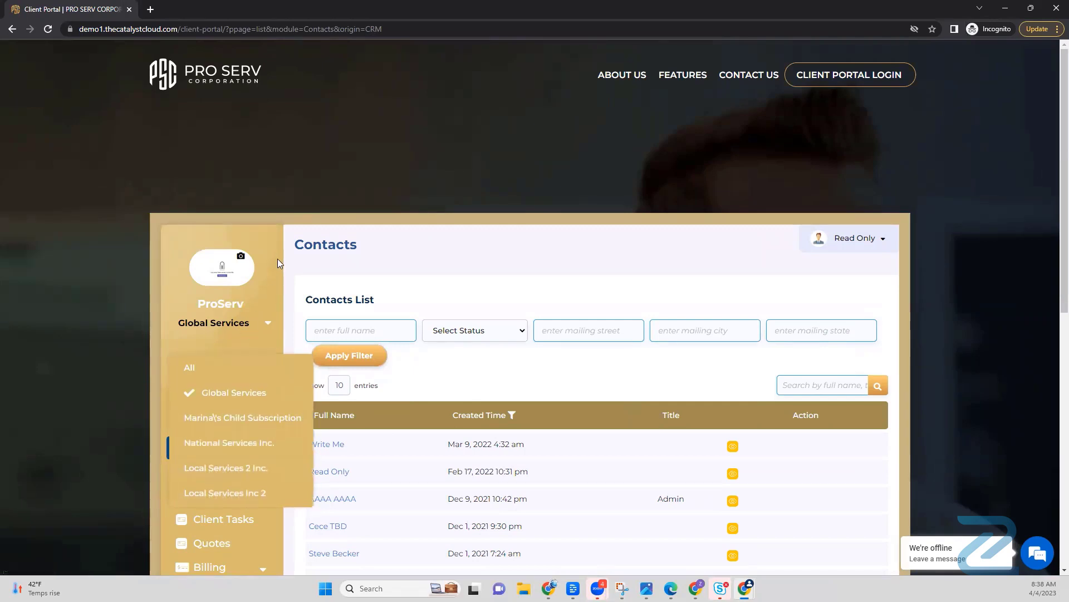
{"action": "left_click", "coordinate": [214, 324]}
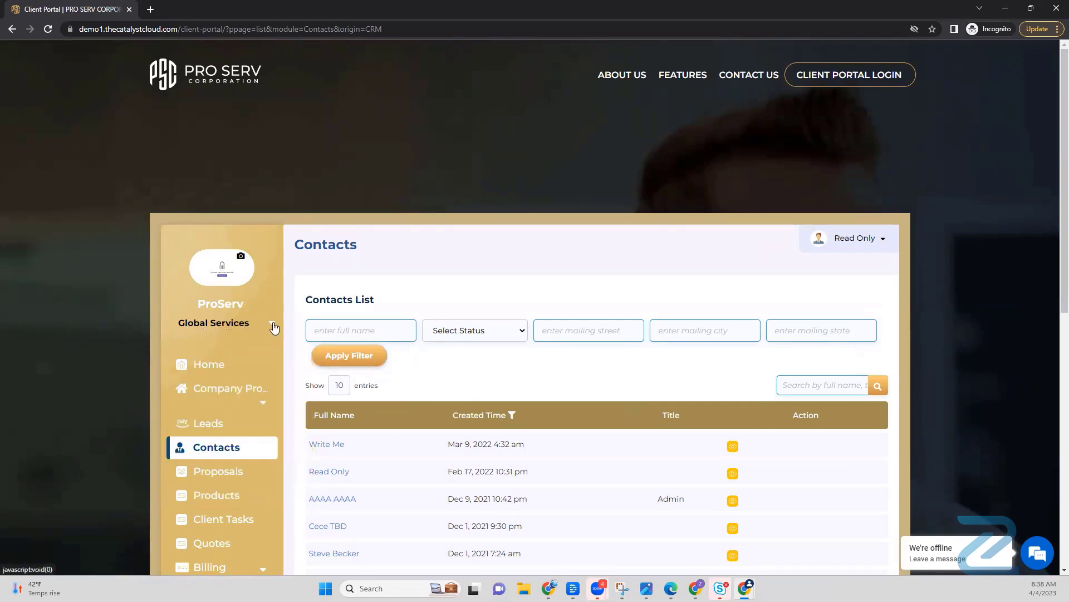
{"action": "left_click", "coordinate": [272, 326]}
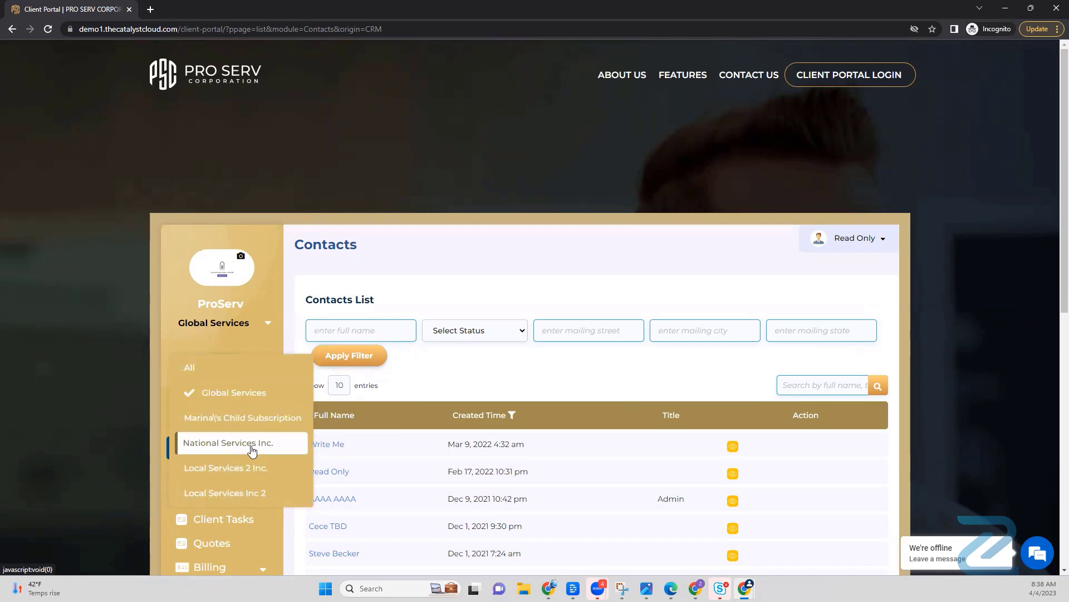
{"action": "left_click", "coordinate": [272, 292]}
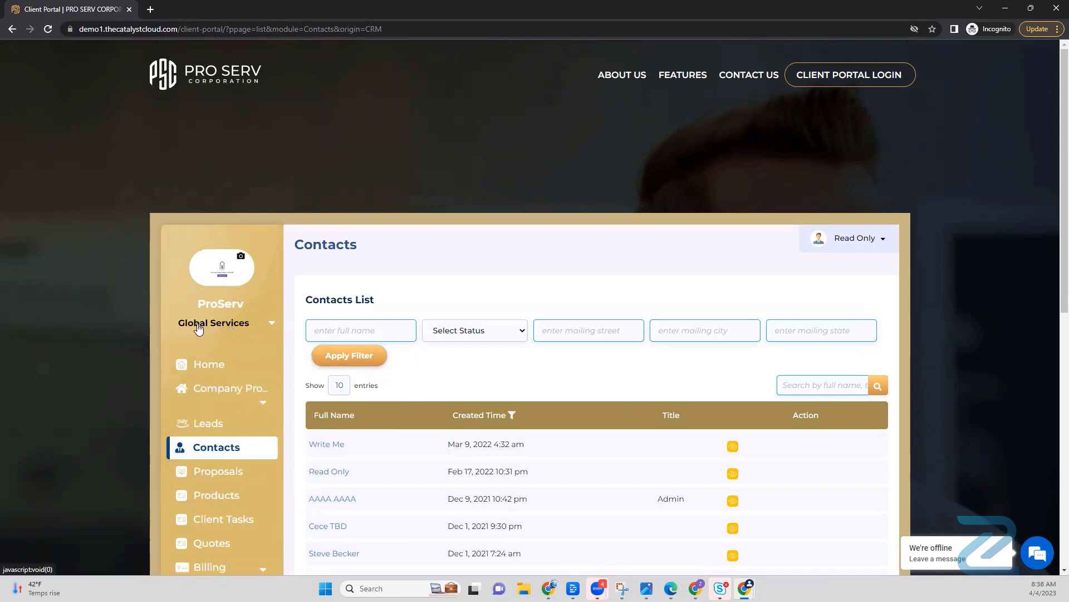
{"action": "left_click", "coordinate": [240, 327]}
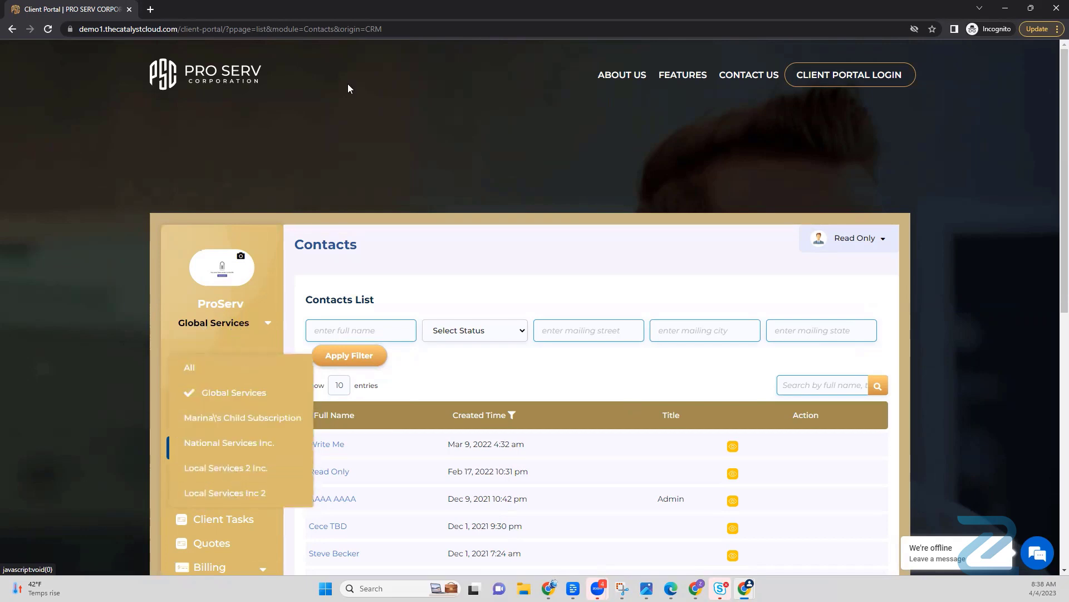
Step: Move the client portal window away and return to the Multi Account settings for Contacts
{"action": "left_click_drag", "start_coordinate": [394, 9], "coordinate": [0, 22]}
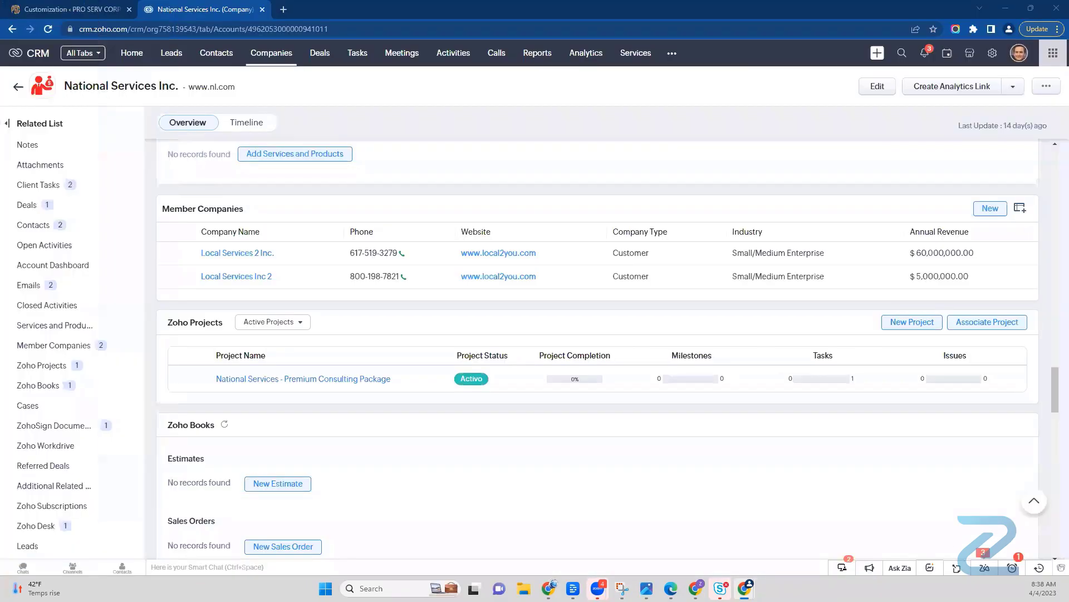
{"action": "left_click", "coordinate": [58, 7]}
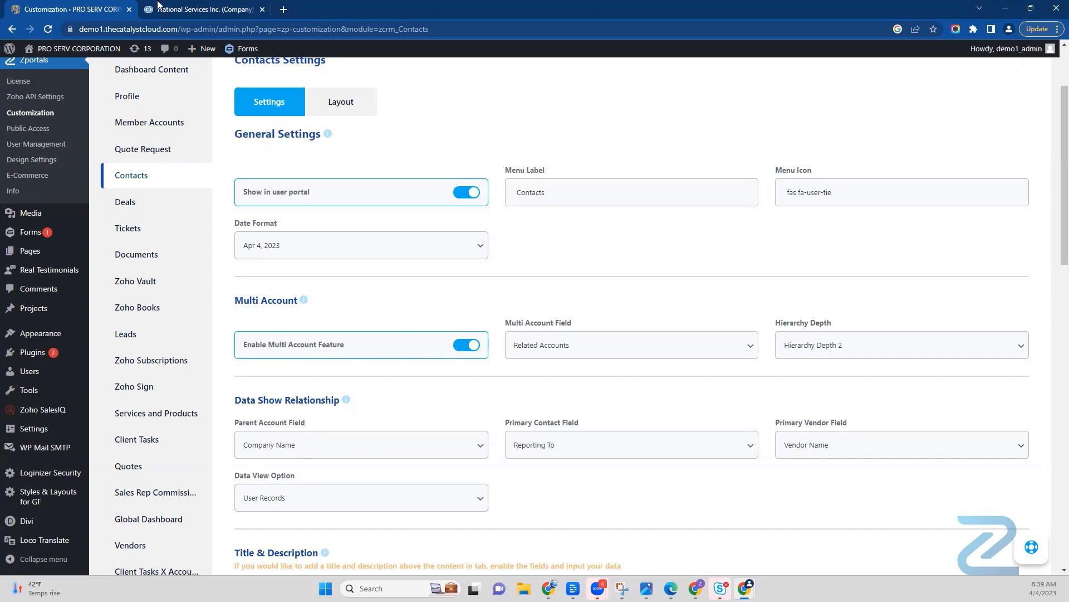
Step: Open the Foltex USA contact at the start of the CRM Contacts list and examine its Company Name field
{"action": "left_click", "coordinate": [180, 6]}
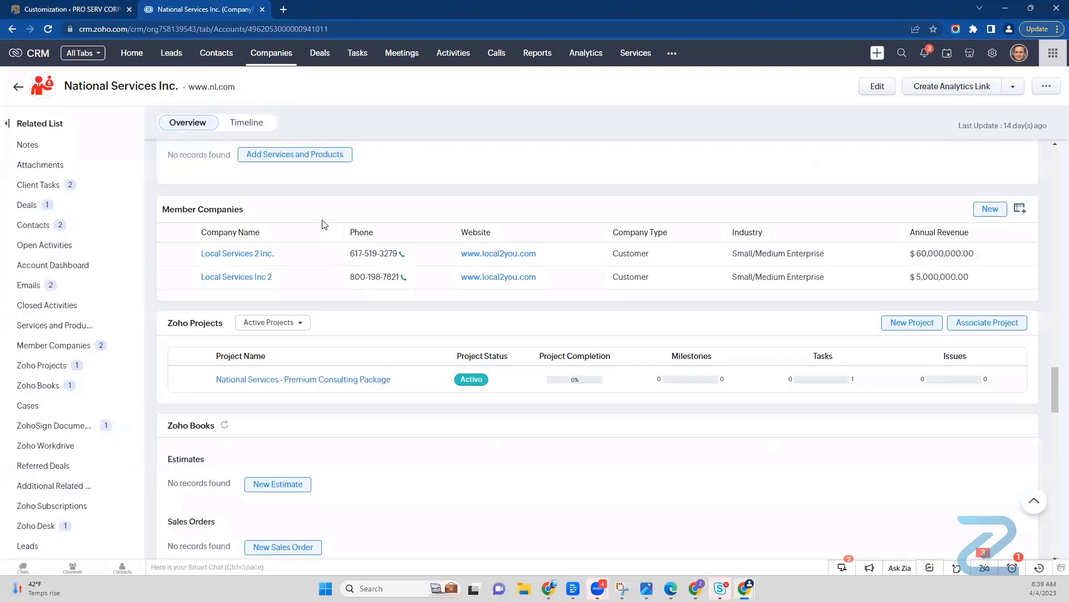
{"action": "scroll", "coordinate": [328, 256], "scroll_direction": "up", "scroll_amount": 5}
{"action": "left_click", "coordinate": [217, 56]}
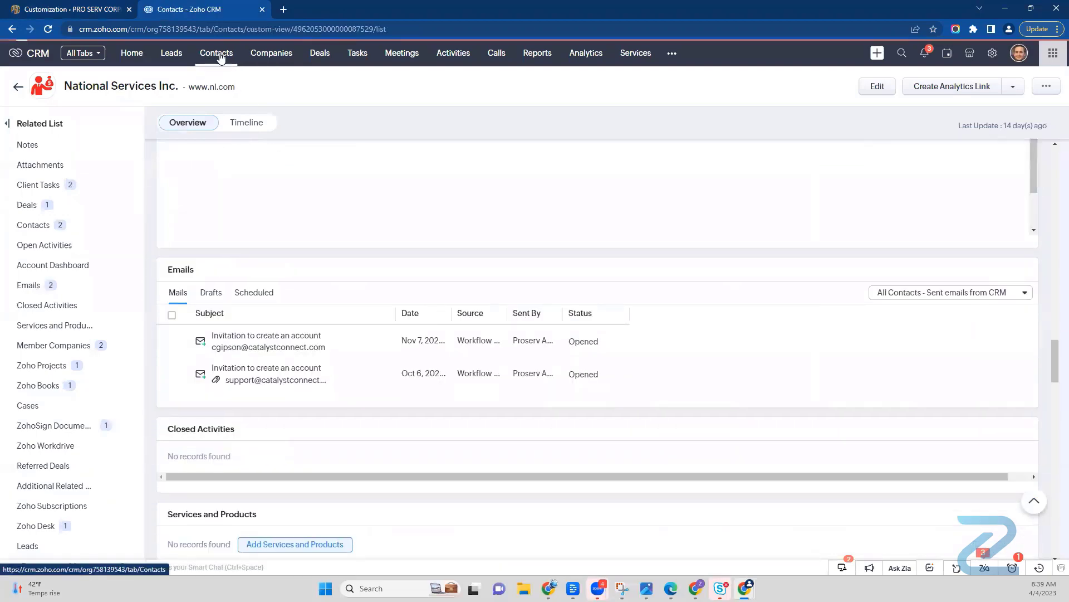
{"action": "left_click", "coordinate": [251, 153]}
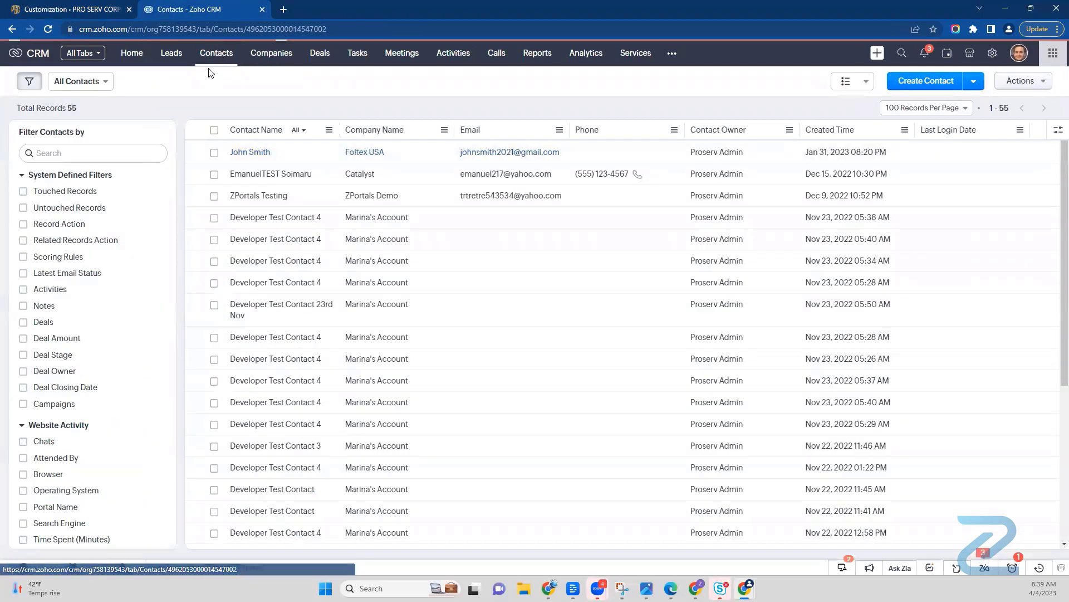
{"action": "scroll", "coordinate": [539, 495], "scroll_direction": "down", "scroll_amount": 3}
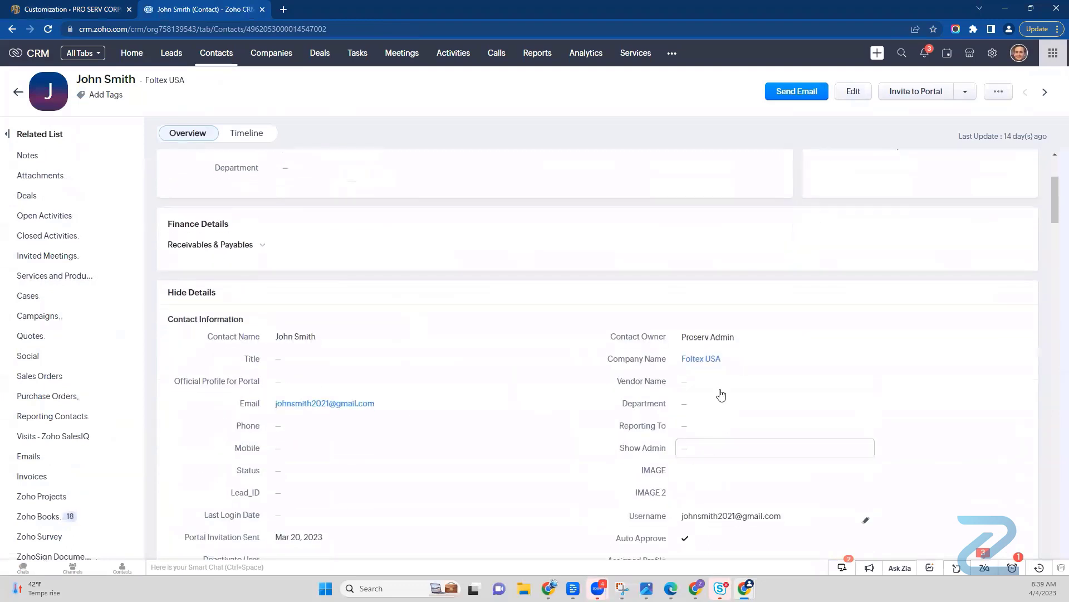
{"action": "mouse_move", "coordinate": [711, 355]}
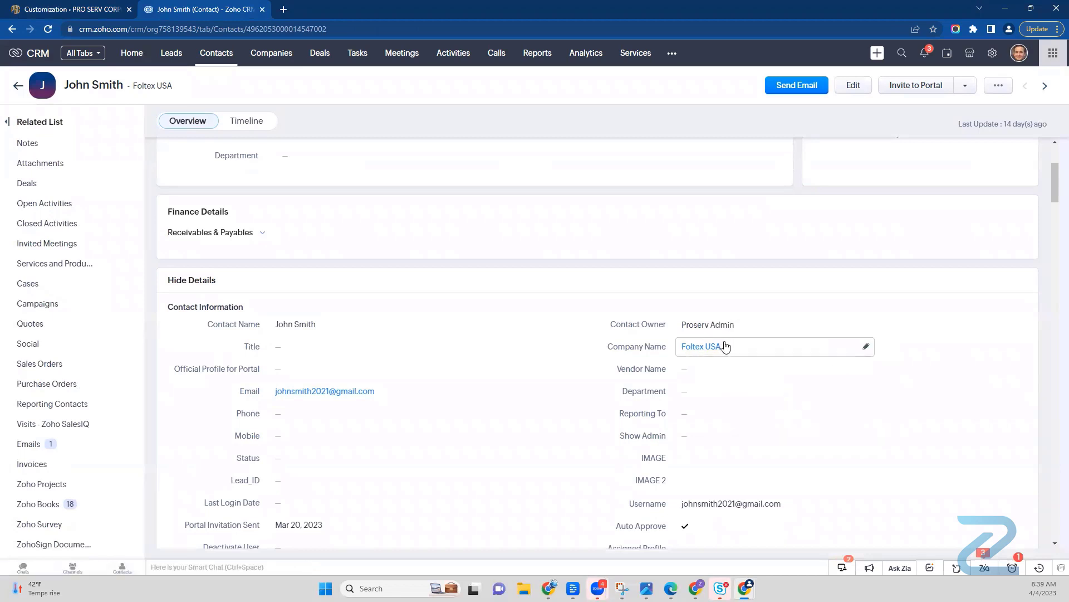
Step: Compare the contact's Related Accounts under Portal Info with its Company Name, and check the account switcher in the client portal
{"action": "scroll", "coordinate": [725, 346], "scroll_direction": "down", "scroll_amount": 5}
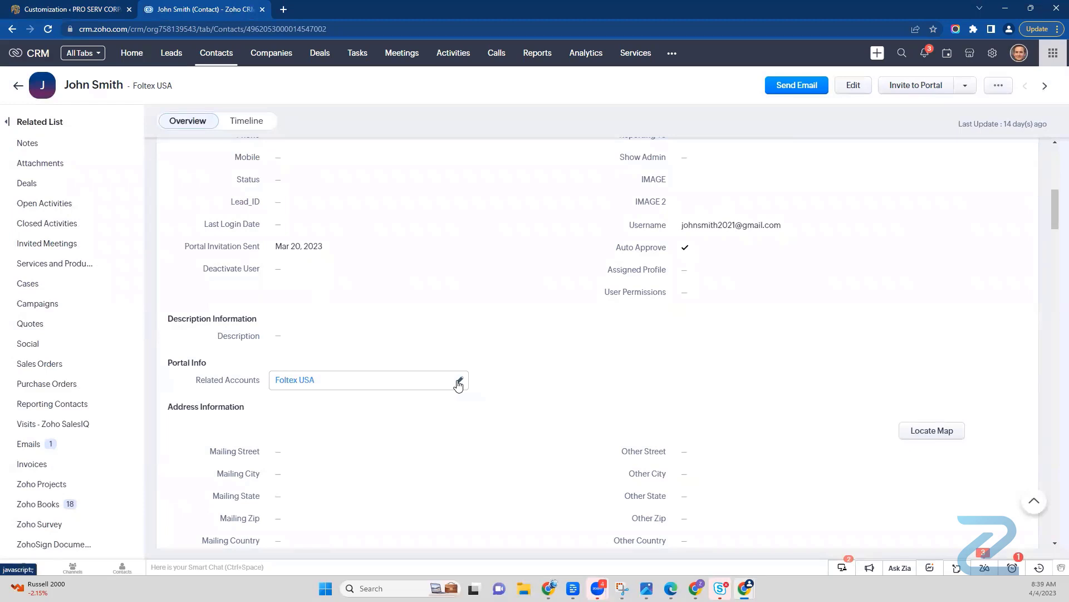
{"action": "scroll", "coordinate": [529, 382], "scroll_direction": "up", "scroll_amount": 3}
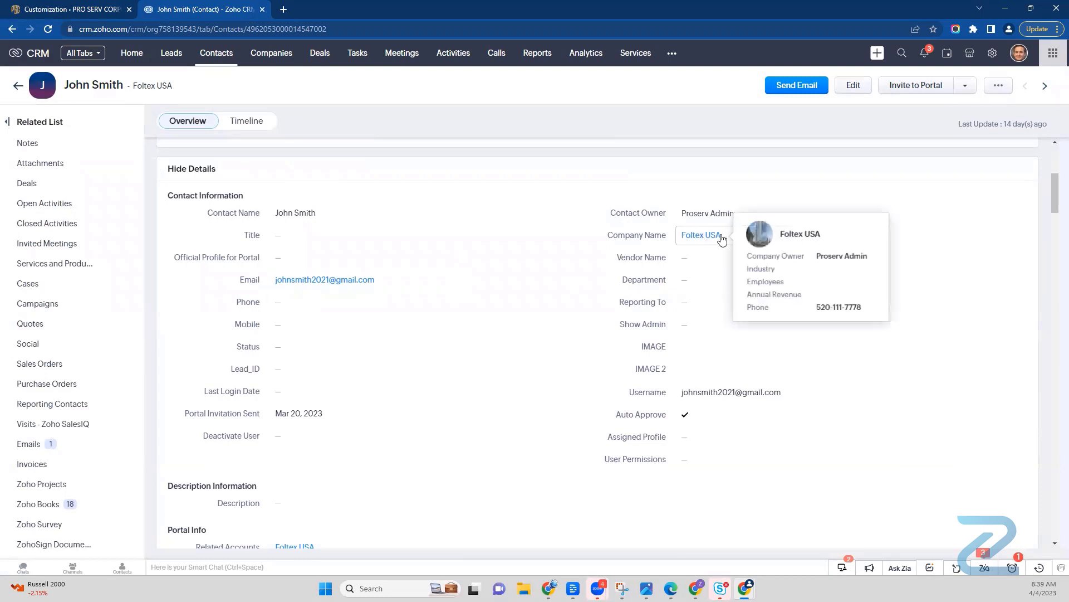
{"action": "mouse_move", "coordinate": [712, 238]}
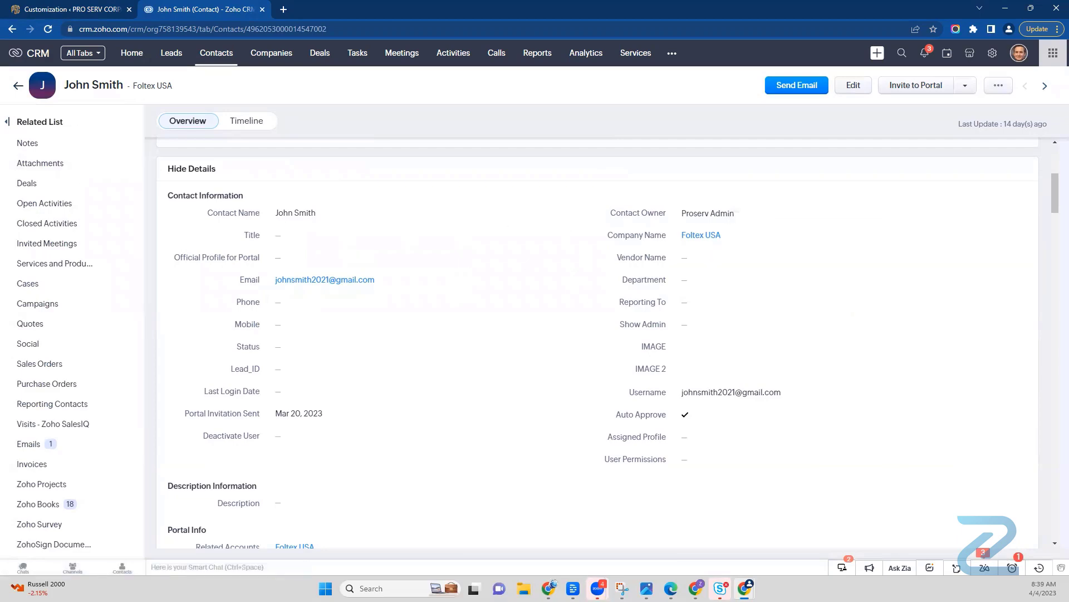
{"action": "key", "text": "alt+Tab"}
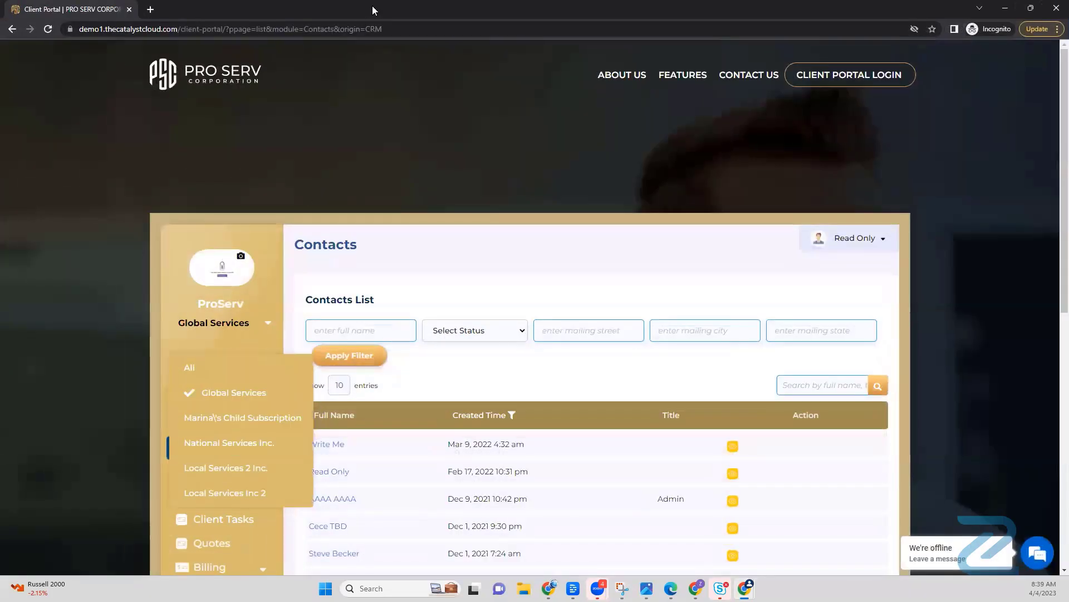
{"action": "key", "text": "alt+Tab"}
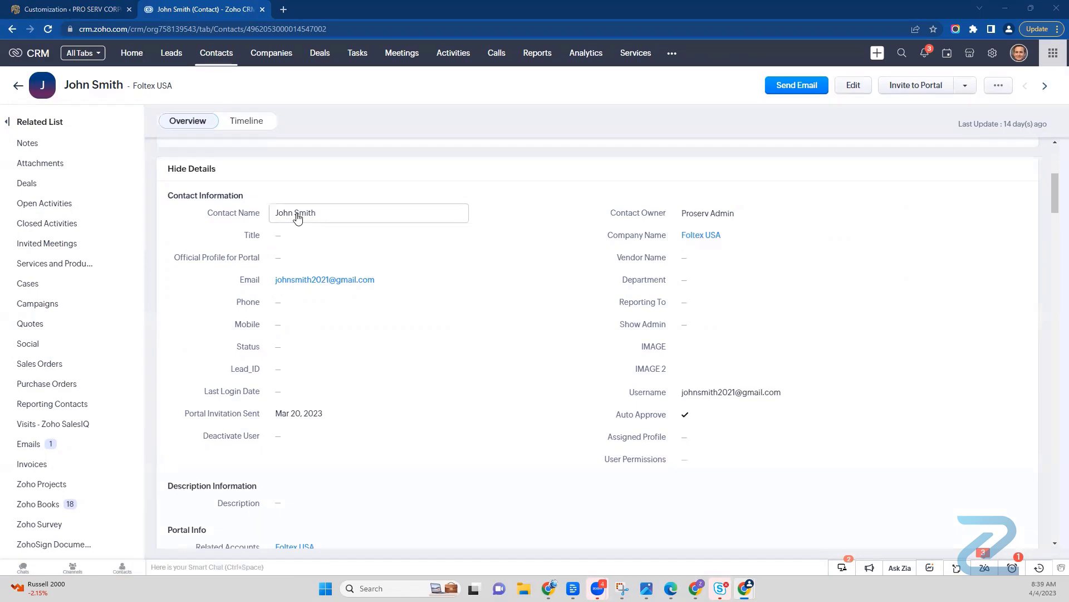
Step: Open the Related Accounts field under Portal Info for editing and unassign all of its assigned companies
{"action": "scroll", "coordinate": [430, 467], "scroll_direction": "down", "scroll_amount": 1}
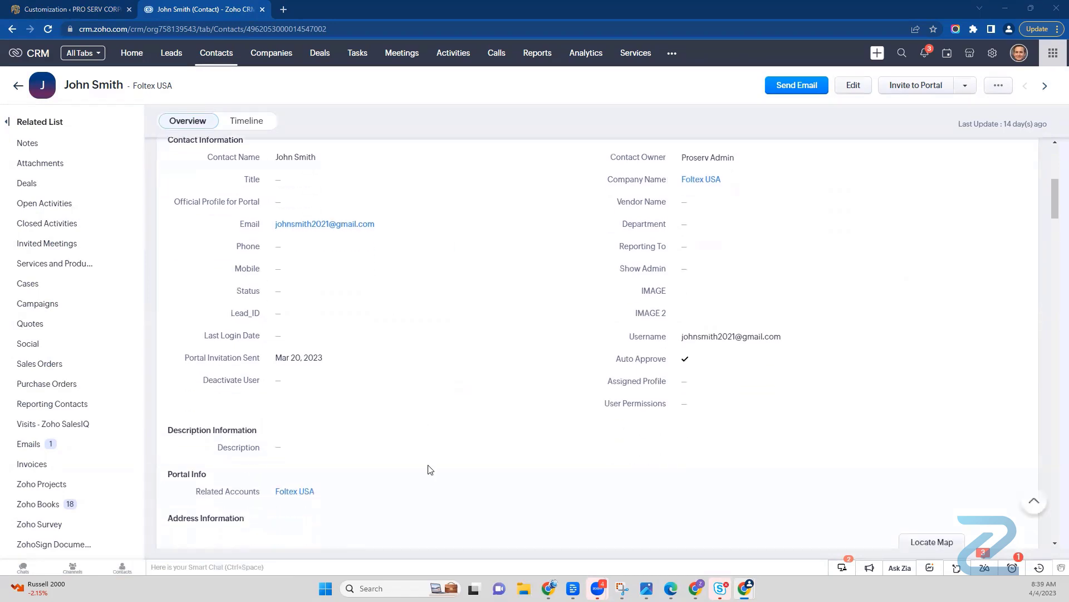
{"action": "scroll", "coordinate": [429, 470], "scroll_direction": "up", "scroll_amount": 1}
{"action": "scroll", "coordinate": [368, 502], "scroll_direction": "down", "scroll_amount": 1}
{"action": "left_click", "coordinate": [343, 496]}
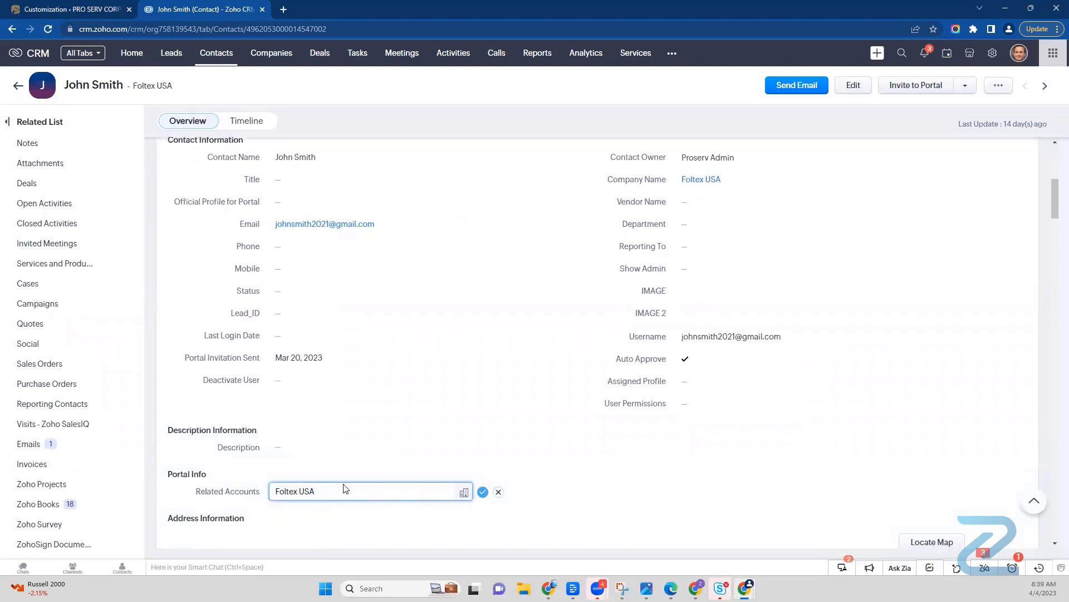
{"action": "left_click", "coordinate": [462, 493]}
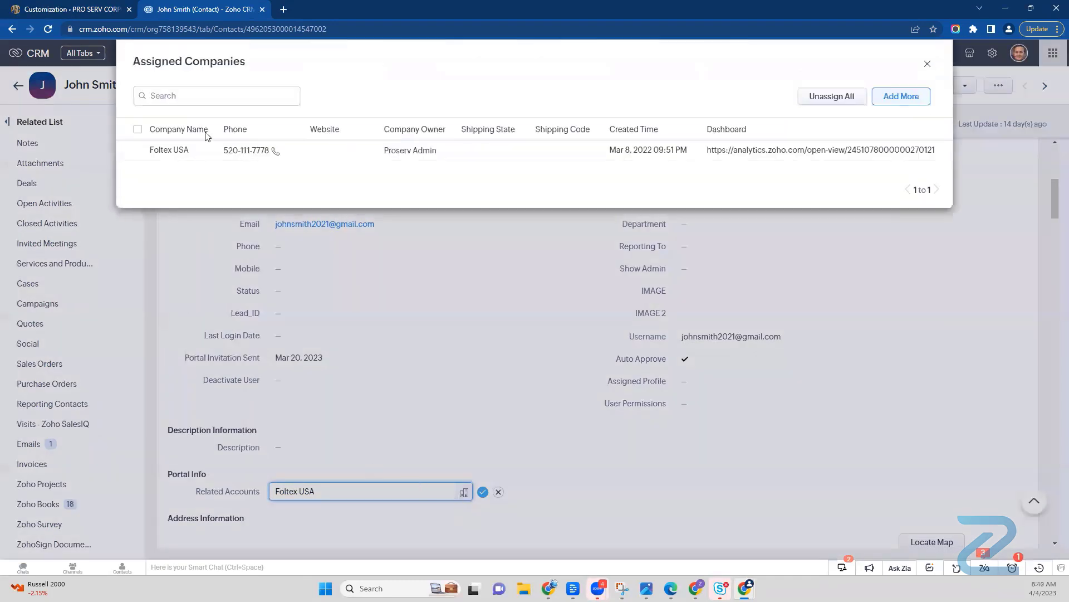
{"action": "left_click", "coordinate": [846, 97]}
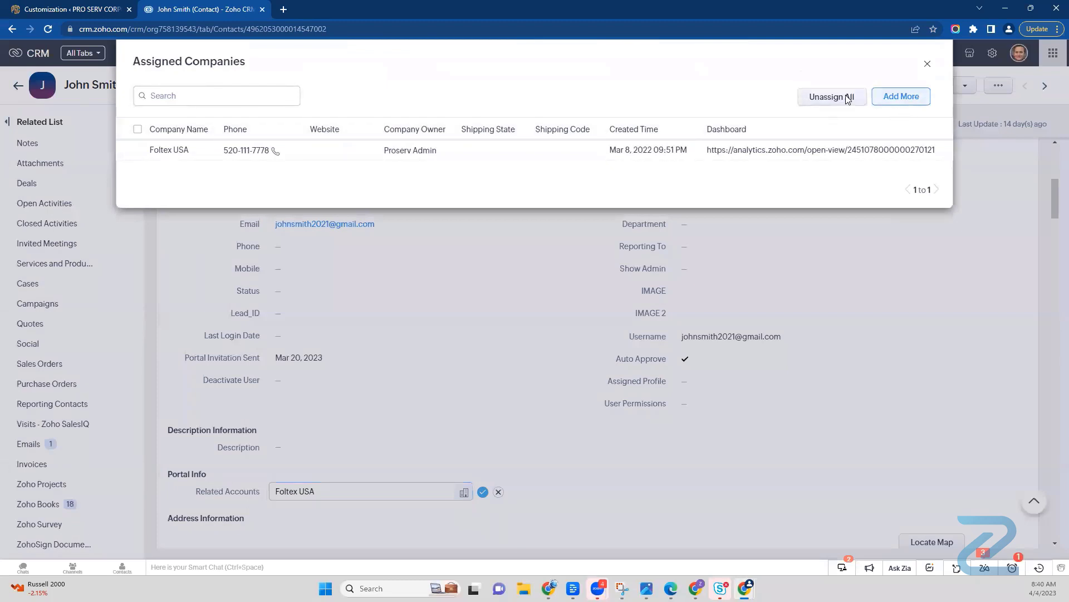
{"action": "left_click", "coordinate": [549, 147]}
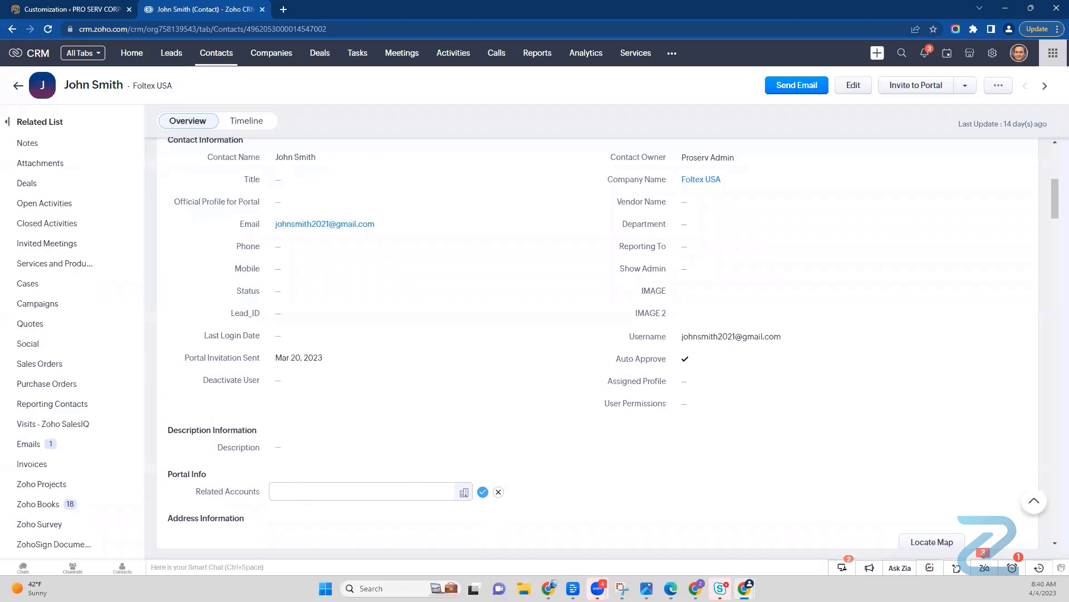
Step: Check the client portal's account switcher, and return to the Contacts customization to review the Multi Account and Data Show Relationship settings
{"action": "key", "text": "alt+Tab"}
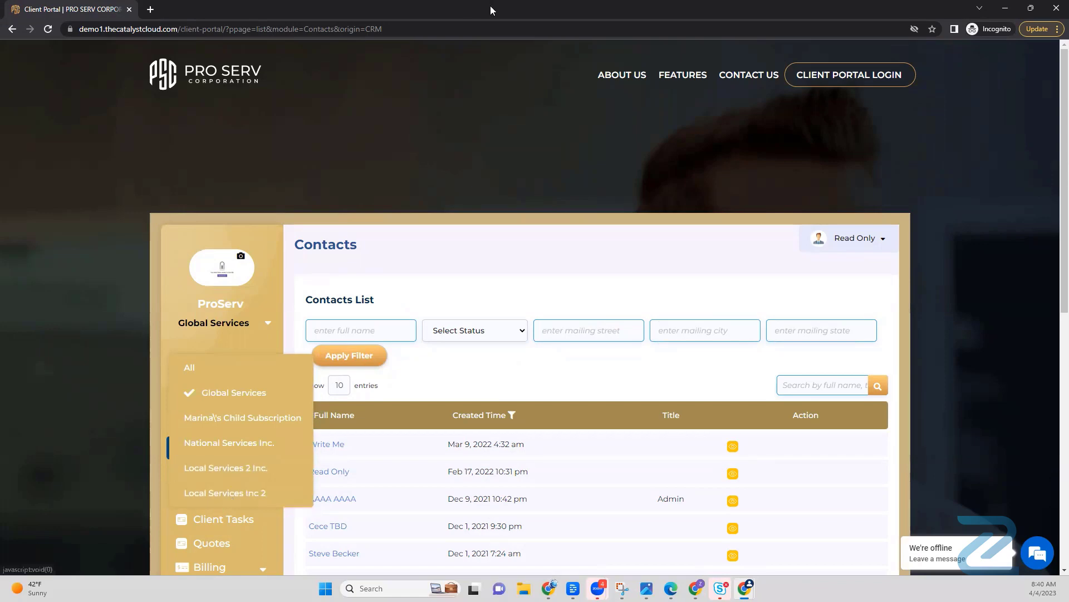
{"action": "left_click_drag", "start_coordinate": [483, 7], "coordinate": [0, 8]}
{"action": "left_click", "coordinate": [83, 9]}
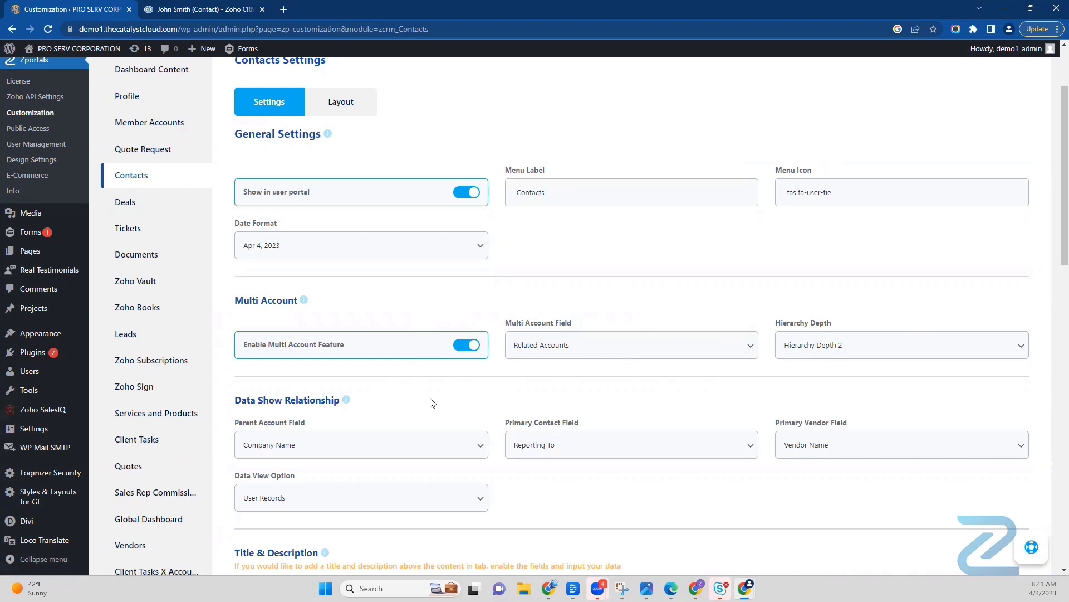
{"action": "scroll", "coordinate": [432, 400], "scroll_direction": "down", "scroll_amount": 3}
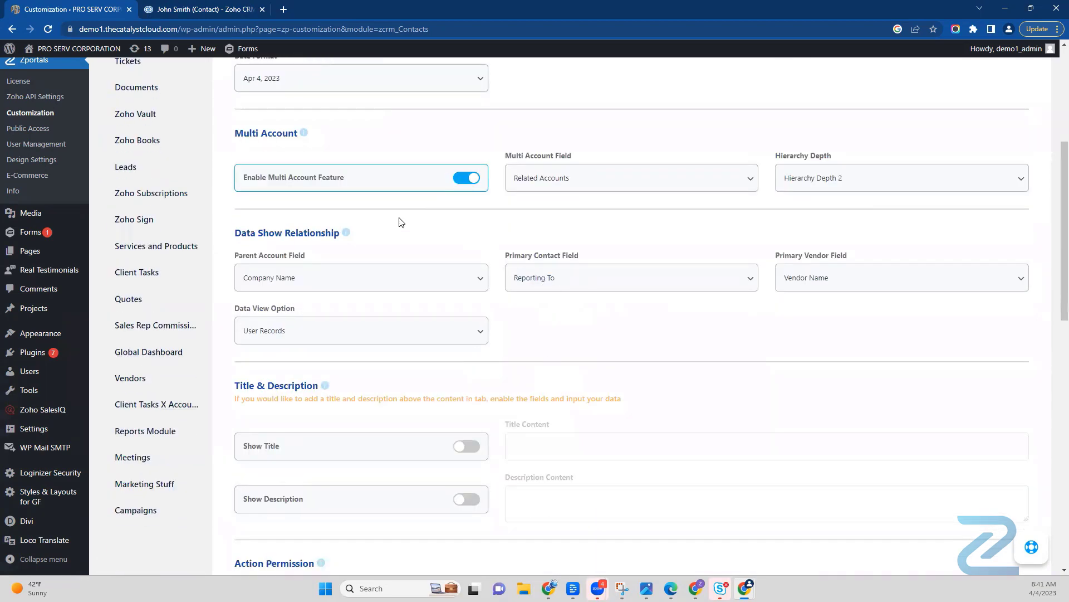
{"action": "scroll", "coordinate": [401, 222], "scroll_direction": "up", "scroll_amount": 1}
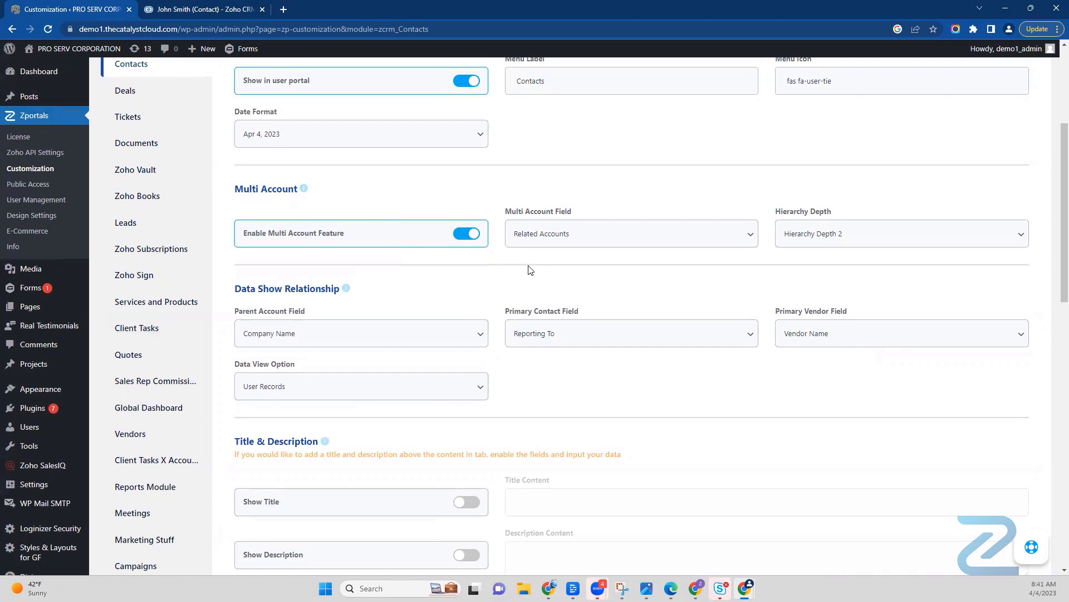
{"action": "scroll", "coordinate": [529, 270], "scroll_direction": "up", "scroll_amount": 1}
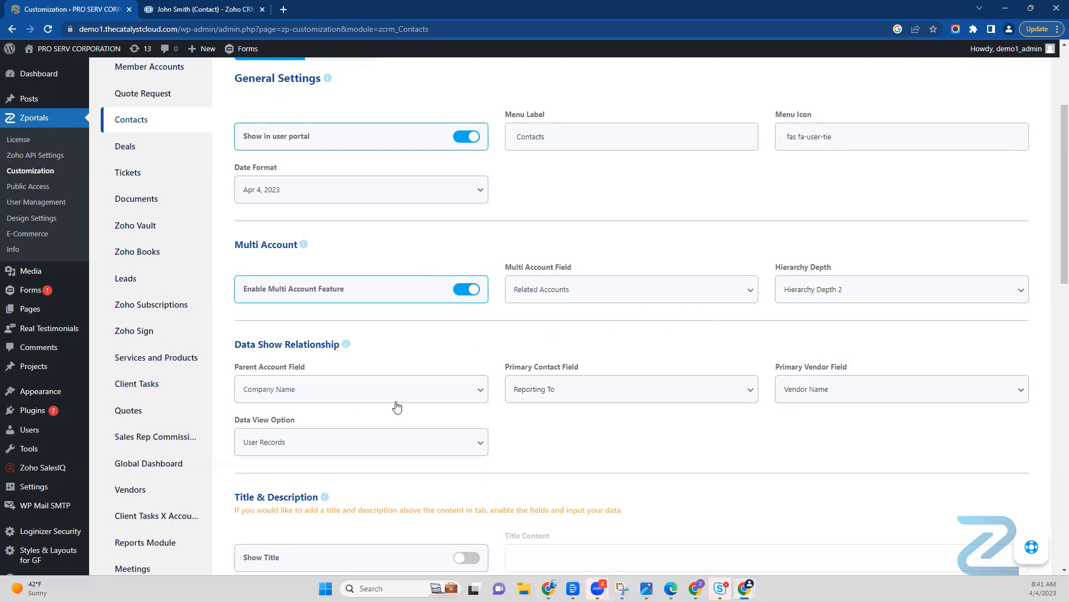
Step: Switch the Data View Option for Contacts to Custom View and show the available custom view lists
{"action": "scroll", "coordinate": [427, 362], "scroll_direction": "down", "scroll_amount": 1}
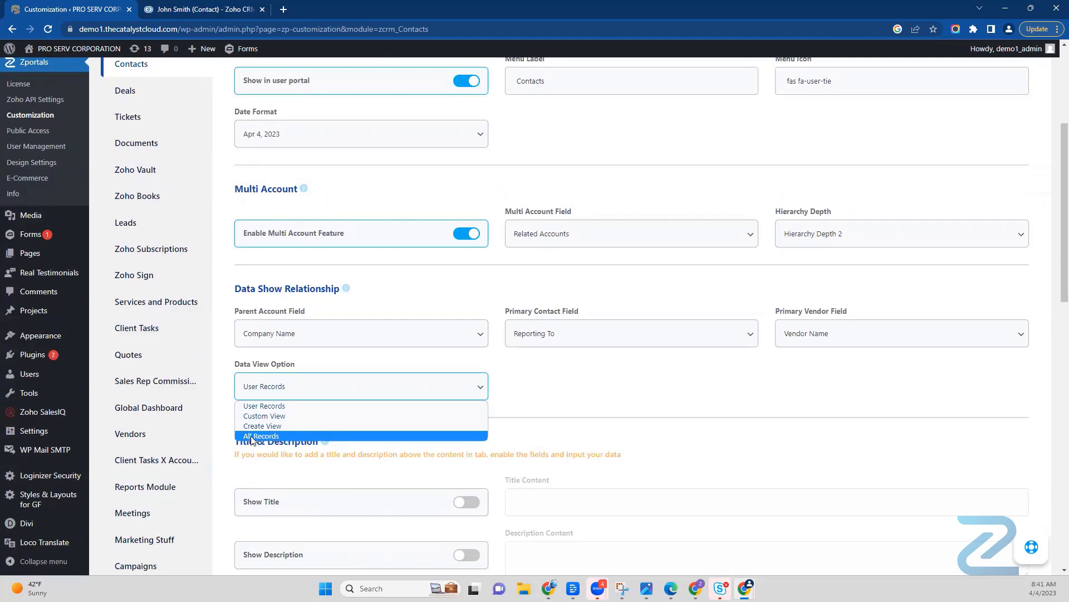
{"action": "left_click", "coordinate": [290, 417]}
{"action": "left_click", "coordinate": [595, 394]}
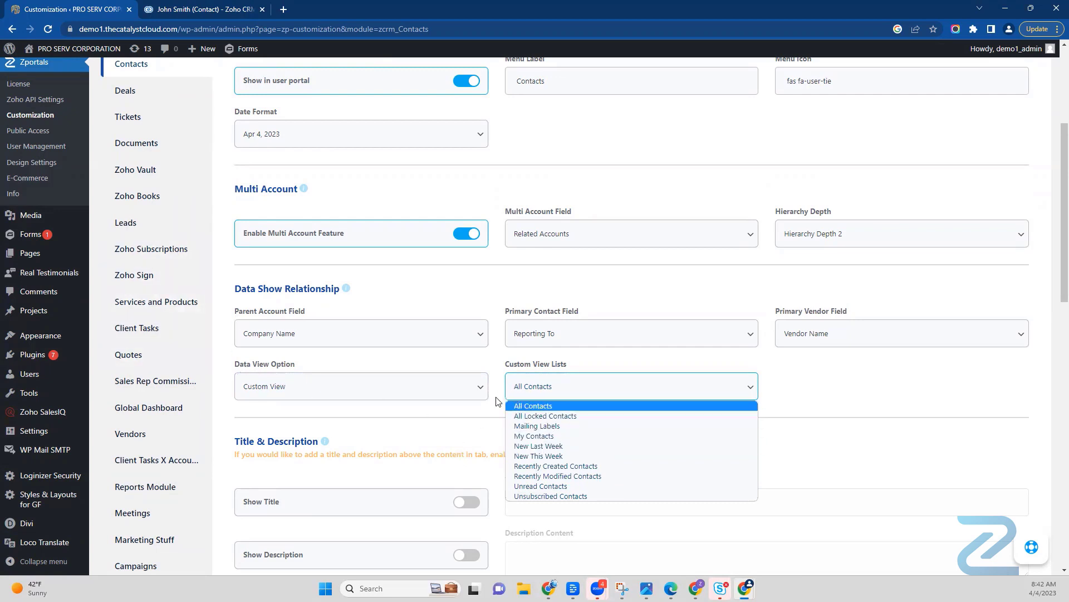
Step: Try Create View as the Data View Option to show its filter criteria, and set the option back to User Records
{"action": "left_click", "coordinate": [473, 393]}
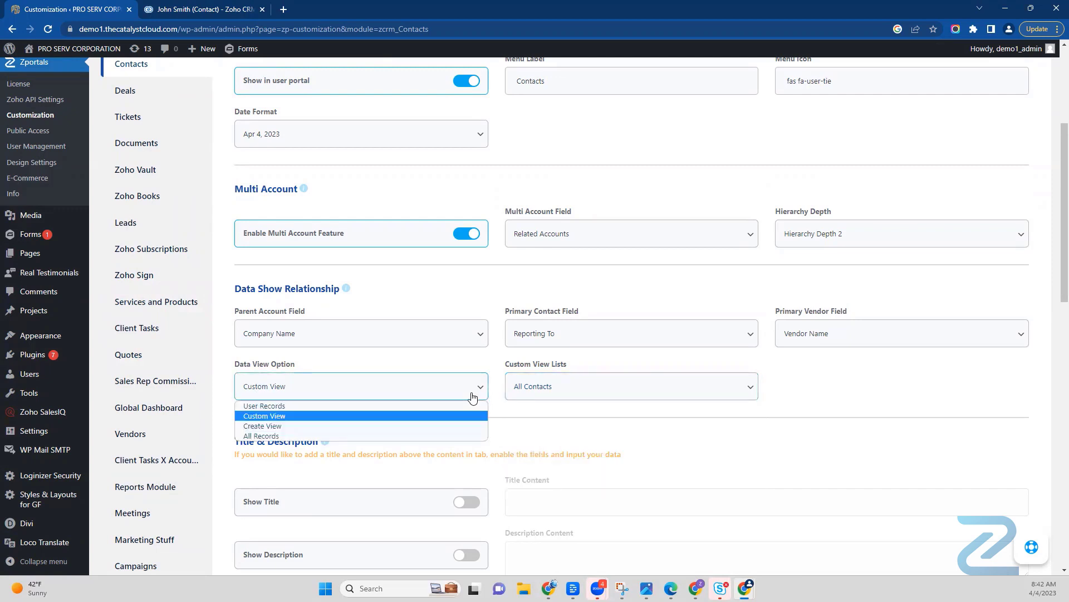
{"action": "left_click", "coordinate": [346, 426]}
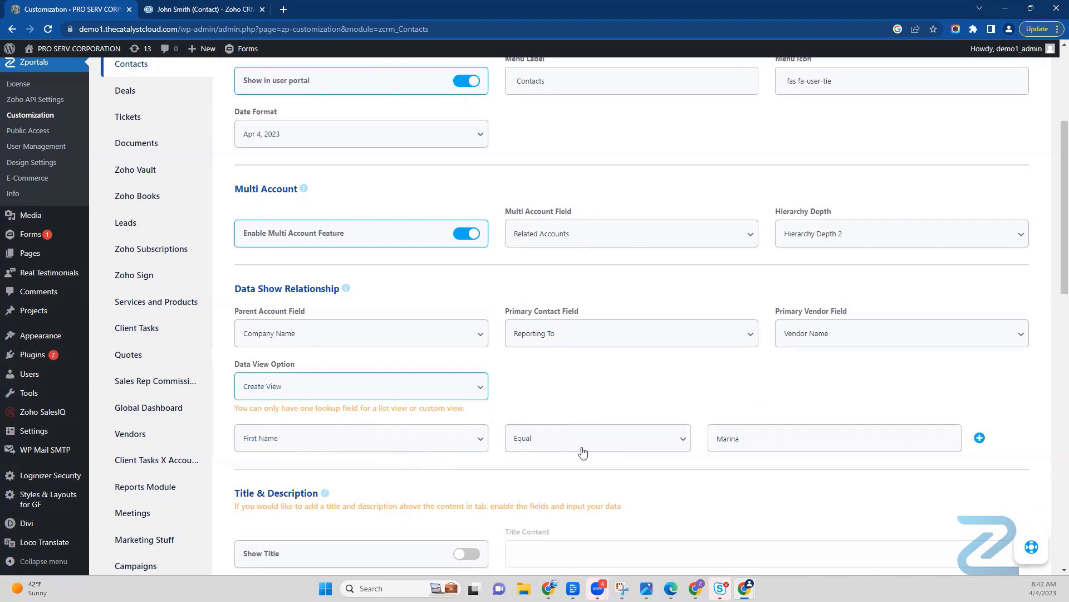
{"action": "left_click", "coordinate": [479, 394]}
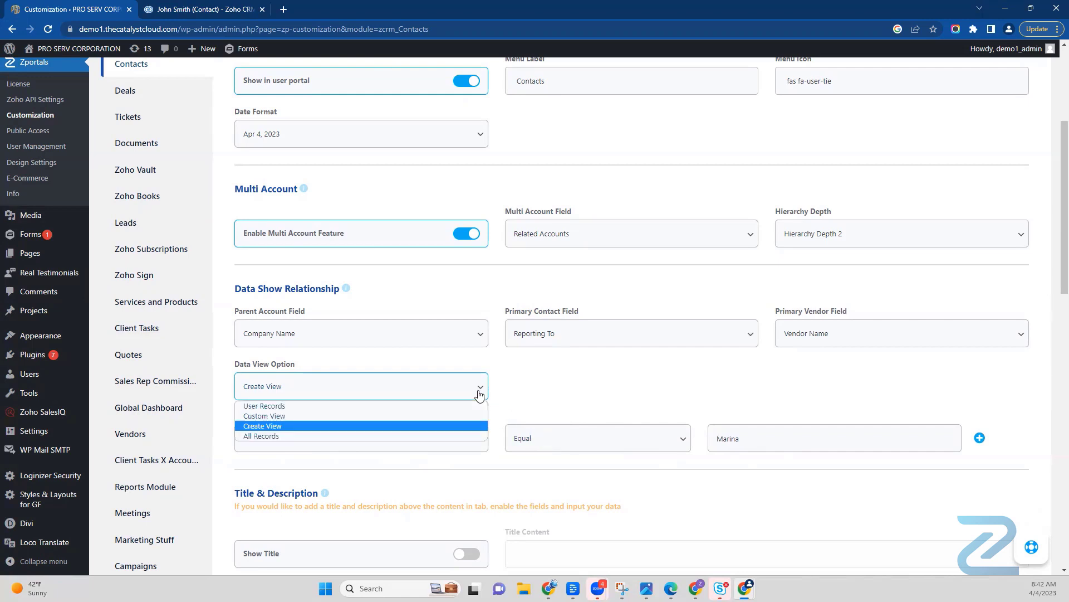
{"action": "left_click", "coordinate": [354, 405]}
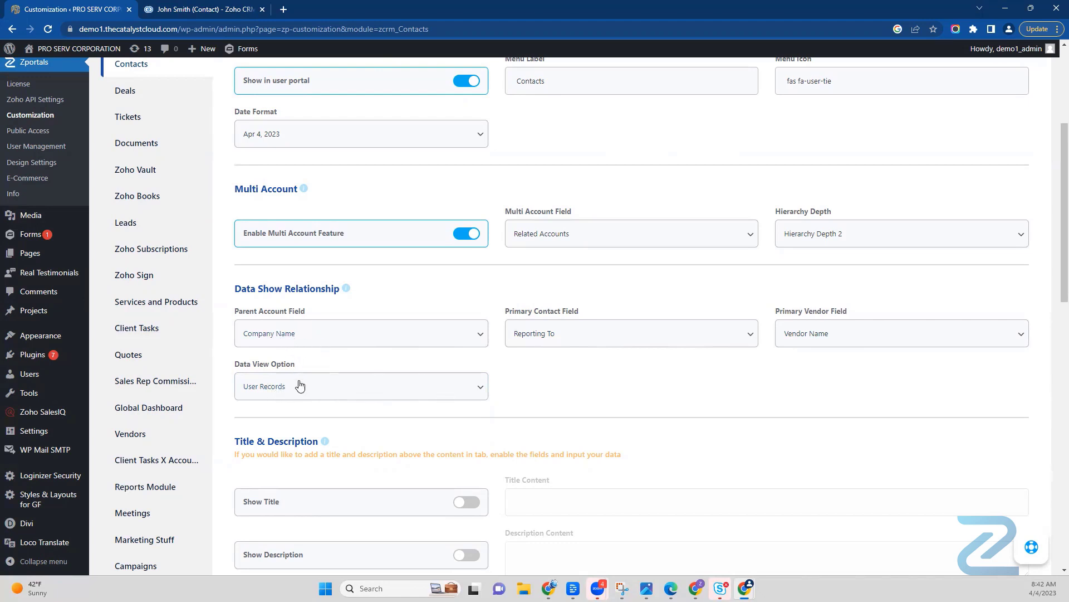
Step: Examine the Parent Account Field and the choices of the Data View Option under Data Show Relationship
{"action": "left_click", "coordinate": [356, 336]}
{"action": "left_click", "coordinate": [323, 336]}
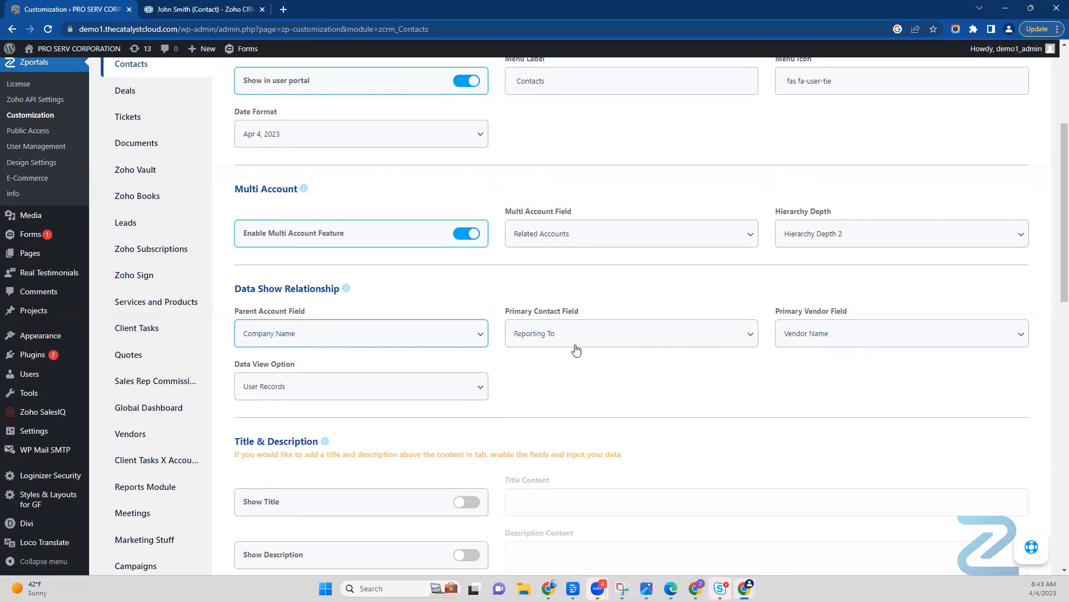
{"action": "left_click", "coordinate": [473, 393]}
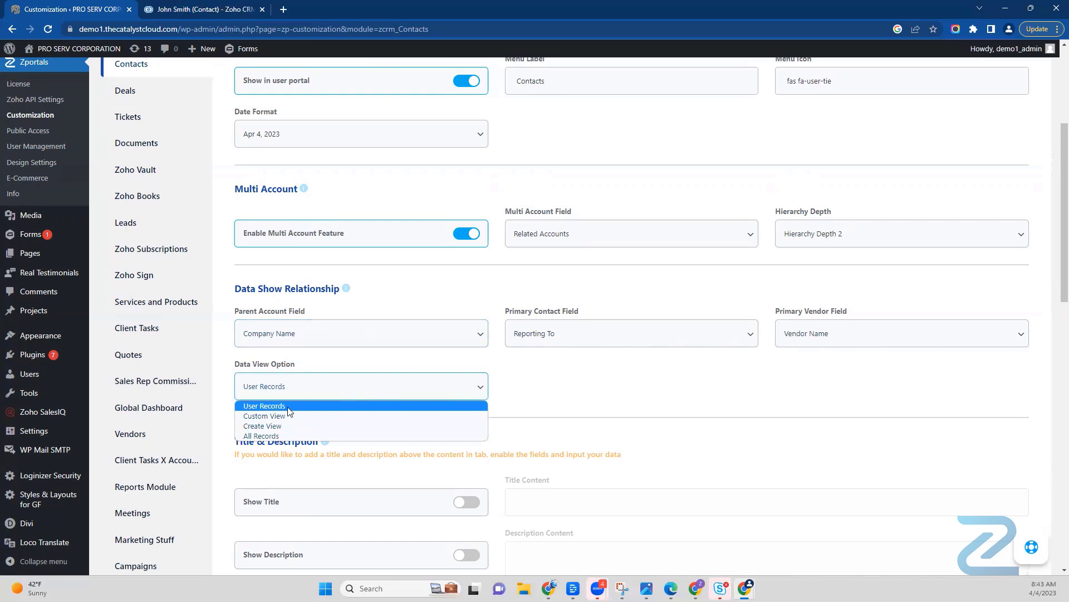
{"action": "left_click", "coordinate": [557, 386]}
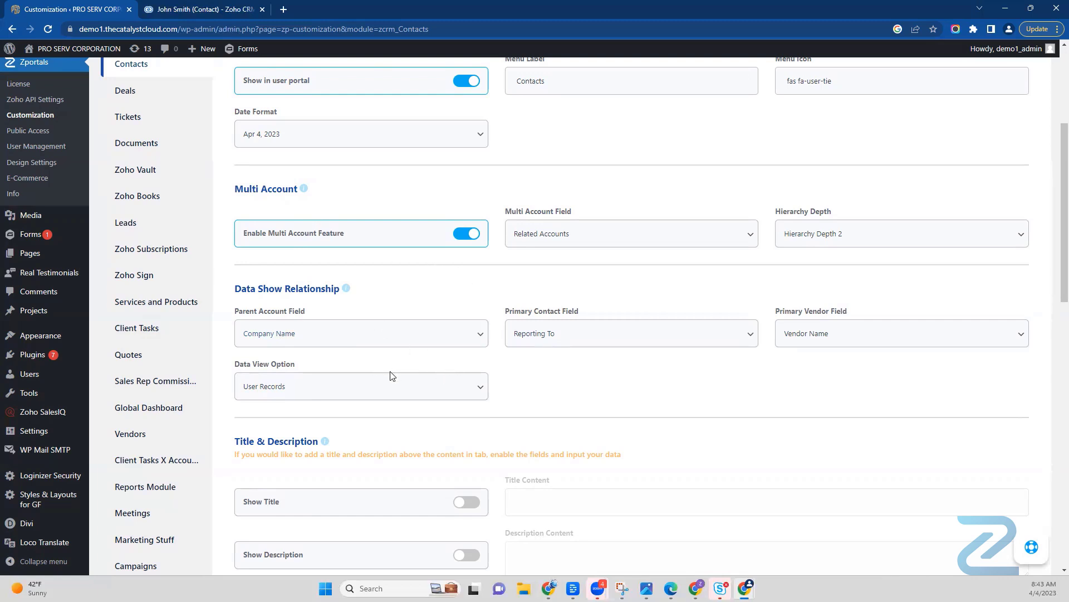
Step: Turn on Show Title with the content "Example" and Show Description with the content "Clarification goes here."
{"action": "scroll", "coordinate": [647, 398], "scroll_direction": "down", "scroll_amount": 3}
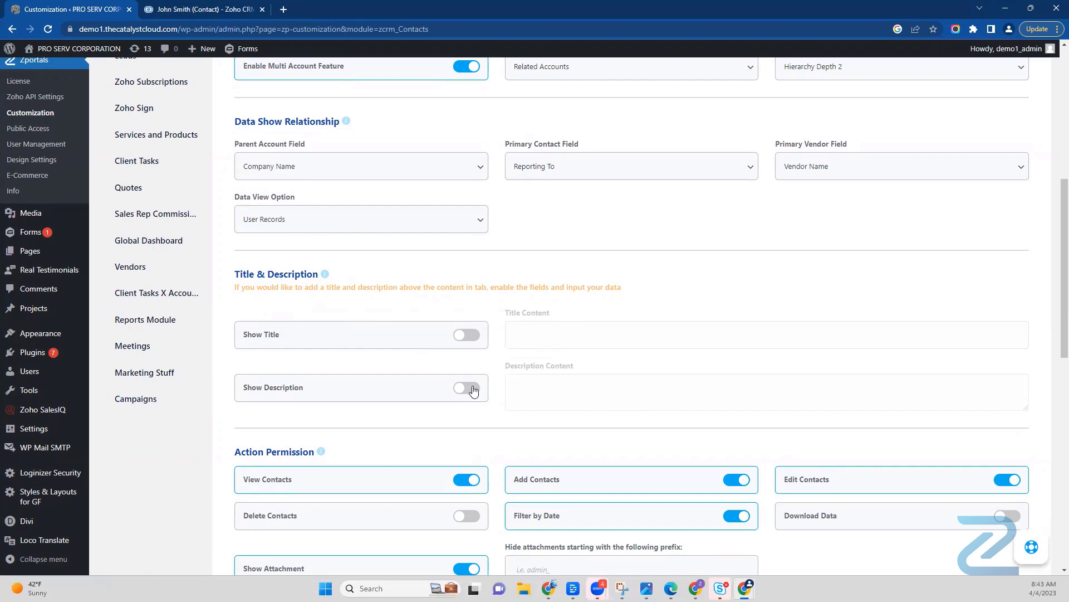
{"action": "left_click", "coordinate": [465, 335]}
{"action": "left_click", "coordinate": [544, 333]}
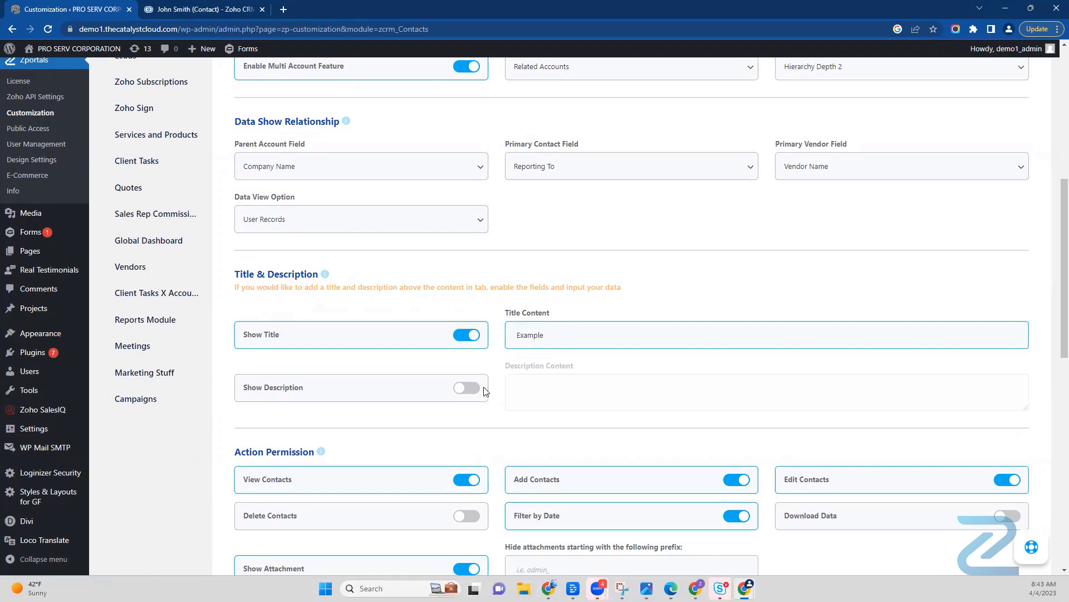
{"action": "left_click", "coordinate": [466, 389]}
{"action": "left_click", "coordinate": [527, 393]}
{"action": "type", "text": "Clarification goes here."}
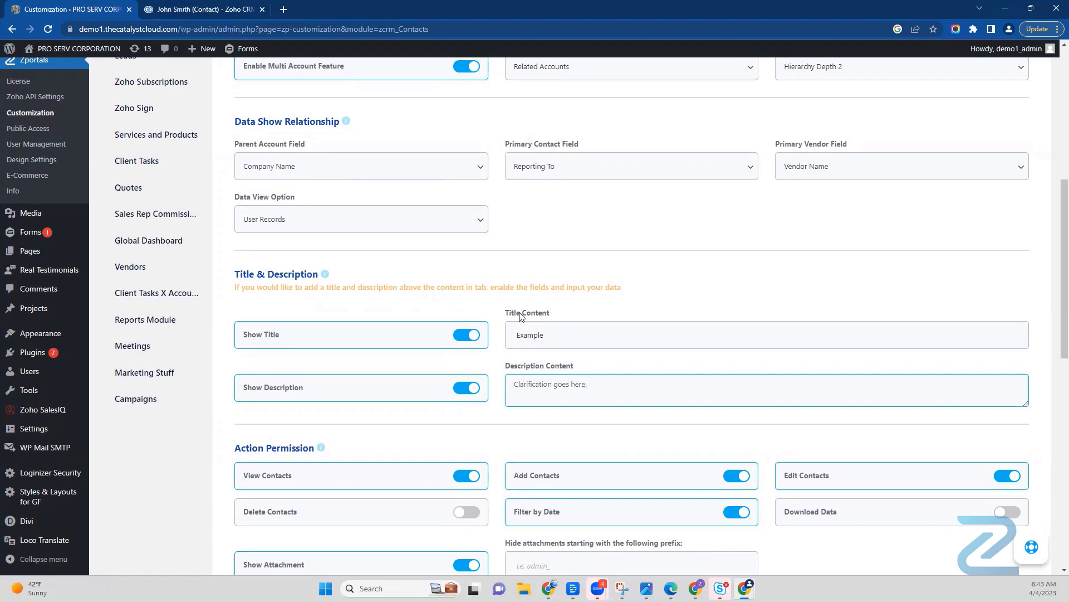
Step: Save the Contacts settings, and switch to the client portal to reload its Contacts page
{"action": "scroll", "coordinate": [976, 507], "scroll_direction": "down", "scroll_amount": 11}
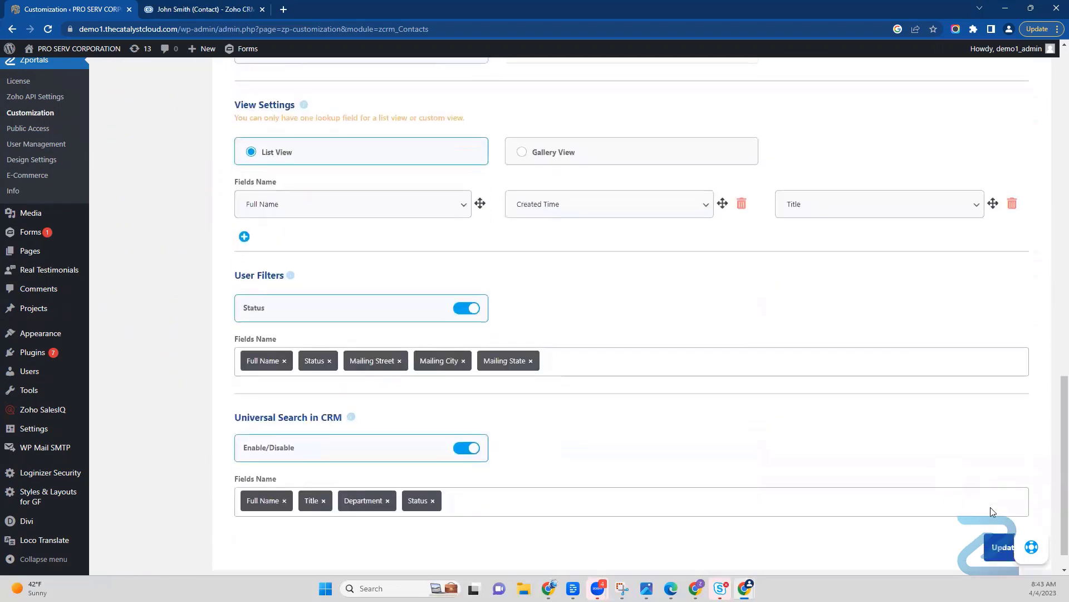
{"action": "scroll", "coordinate": [991, 511], "scroll_direction": "down", "scroll_amount": 1}
{"action": "left_click", "coordinate": [1005, 517]}
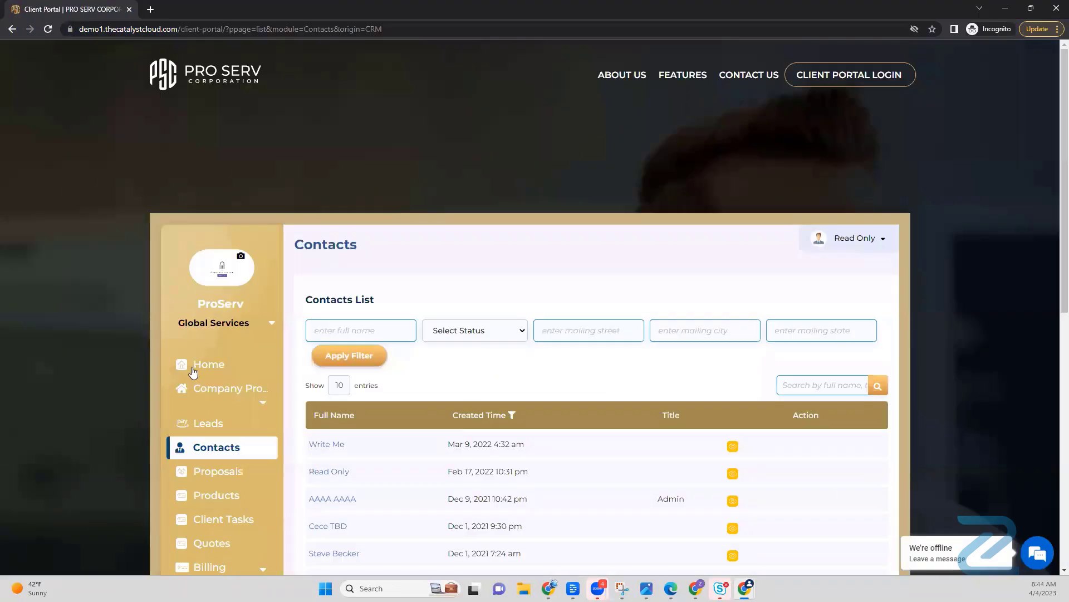
{"action": "scroll", "coordinate": [226, 501], "scroll_direction": "down", "scroll_amount": 2}
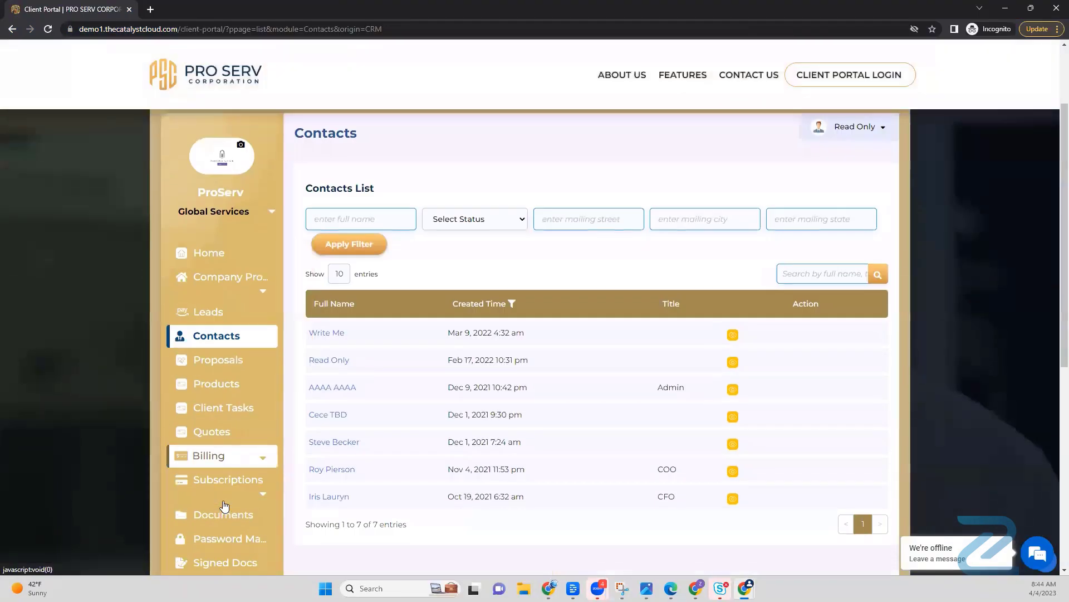
{"action": "left_click", "coordinate": [230, 342]}
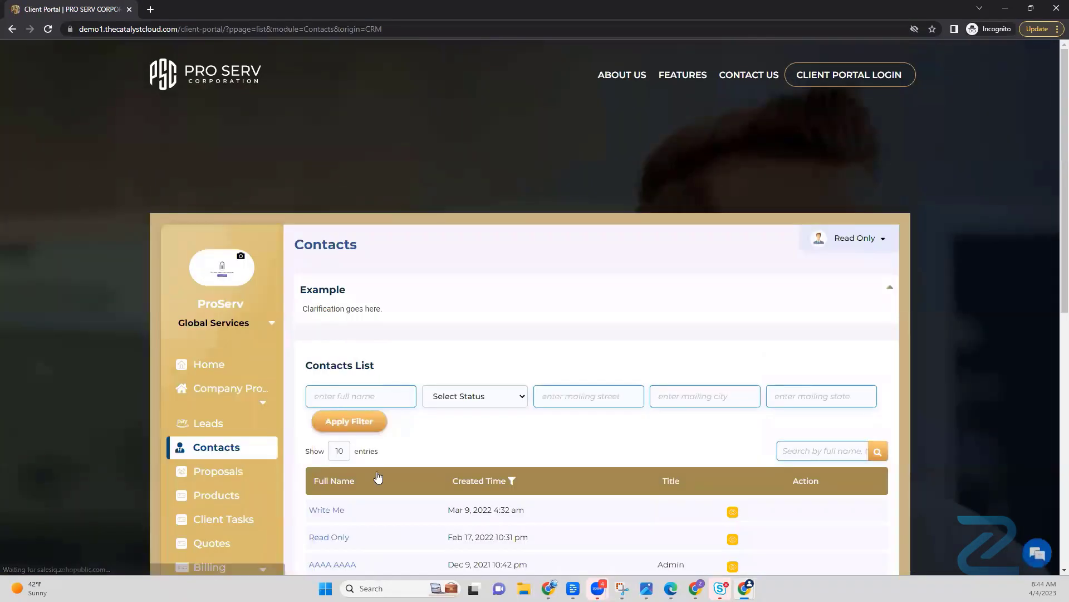
Step: Open the first contact in the client portal's Contacts list, examine its detail sections and go back to the list
{"action": "left_click", "coordinate": [334, 511]}
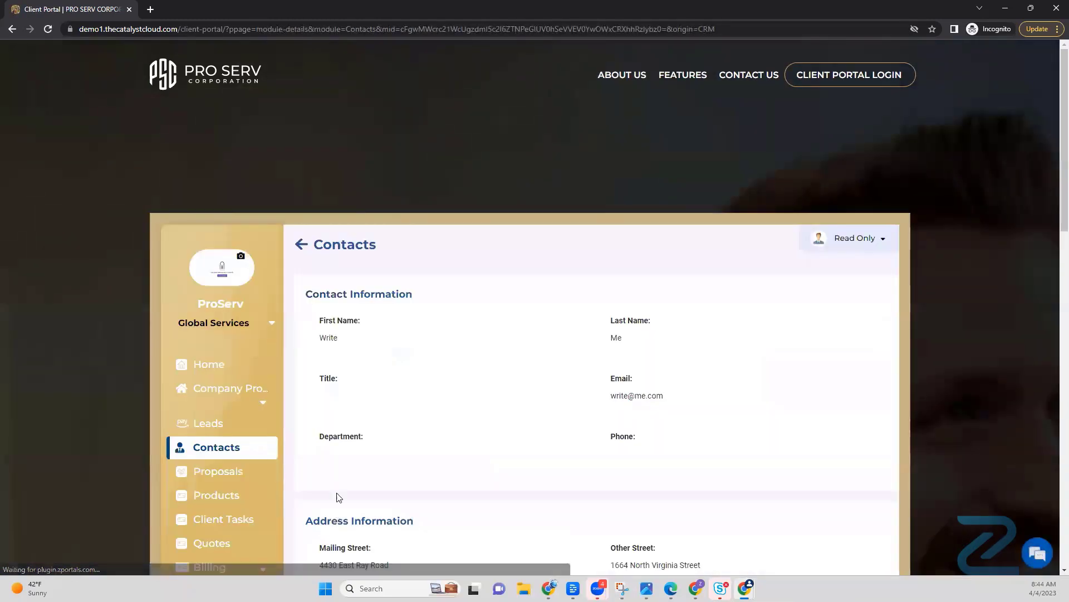
{"action": "scroll", "coordinate": [412, 402], "scroll_direction": "down", "scroll_amount": 3}
{"action": "scroll", "coordinate": [413, 403], "scroll_direction": "down", "scroll_amount": 10}
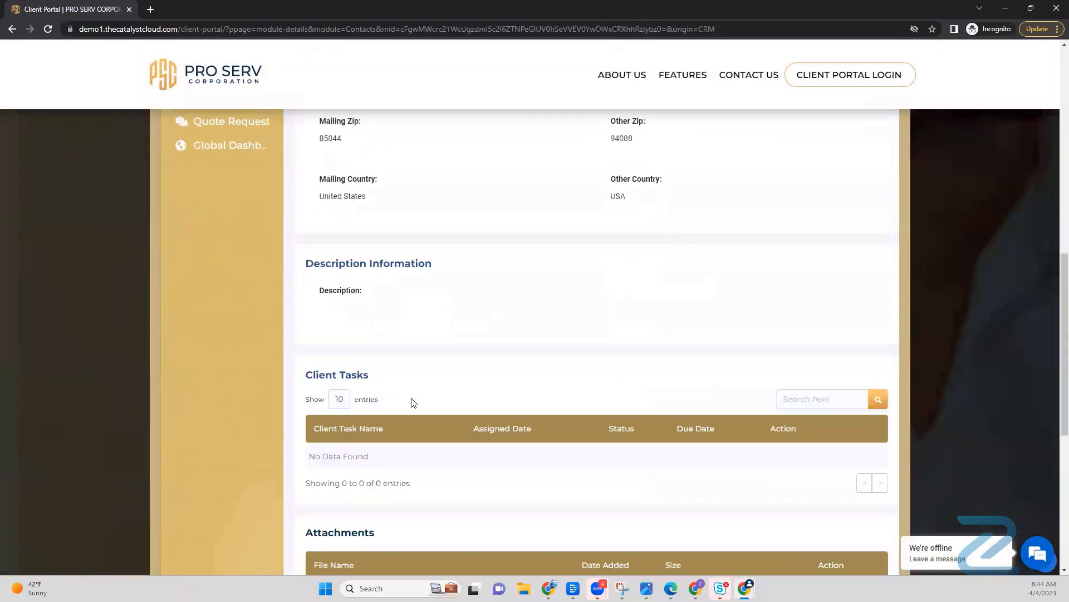
{"action": "scroll", "coordinate": [405, 378], "scroll_direction": "up", "scroll_amount": 12}
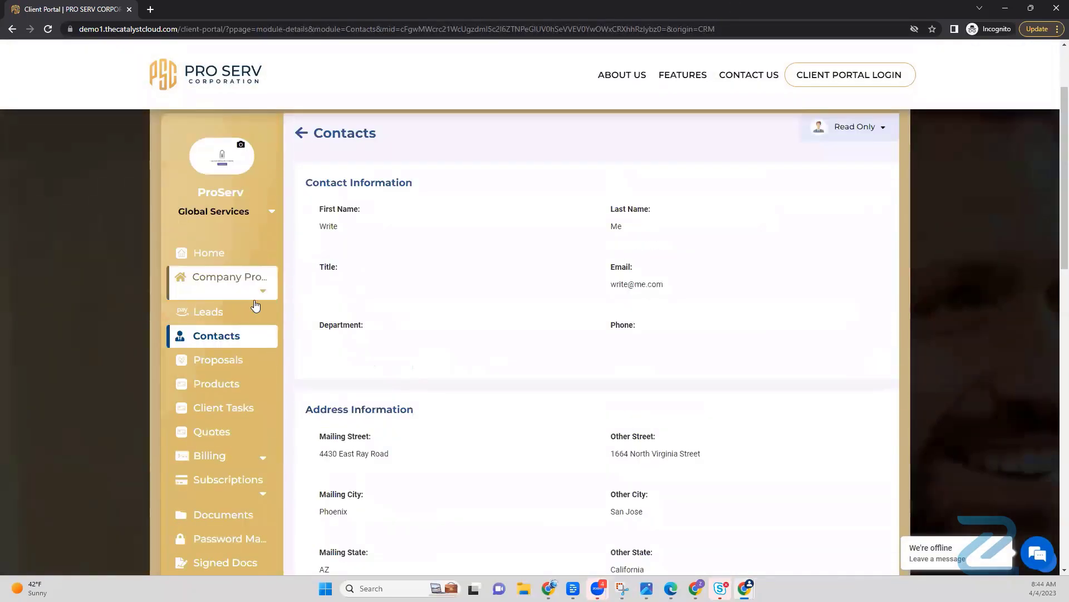
{"action": "left_click", "coordinate": [220, 343]}
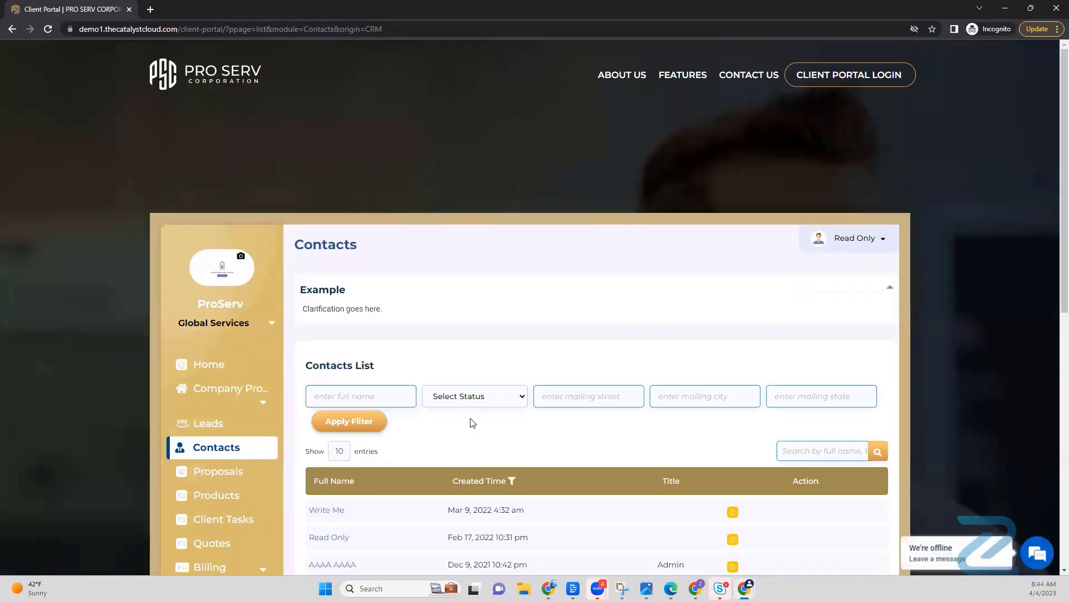
Step: Return from the client portal to the Contacts settings, and turn off Show Title and Show Description under Title & Description
{"action": "scroll", "coordinate": [470, 423], "scroll_direction": "down", "scroll_amount": 3}
{"action": "scroll", "coordinate": [351, 284], "scroll_direction": "up", "scroll_amount": 3}
{"action": "left_click_drag", "start_coordinate": [498, 15], "coordinate": [0, 11]}
{"action": "scroll", "coordinate": [449, 472], "scroll_direction": "down", "scroll_amount": 4}
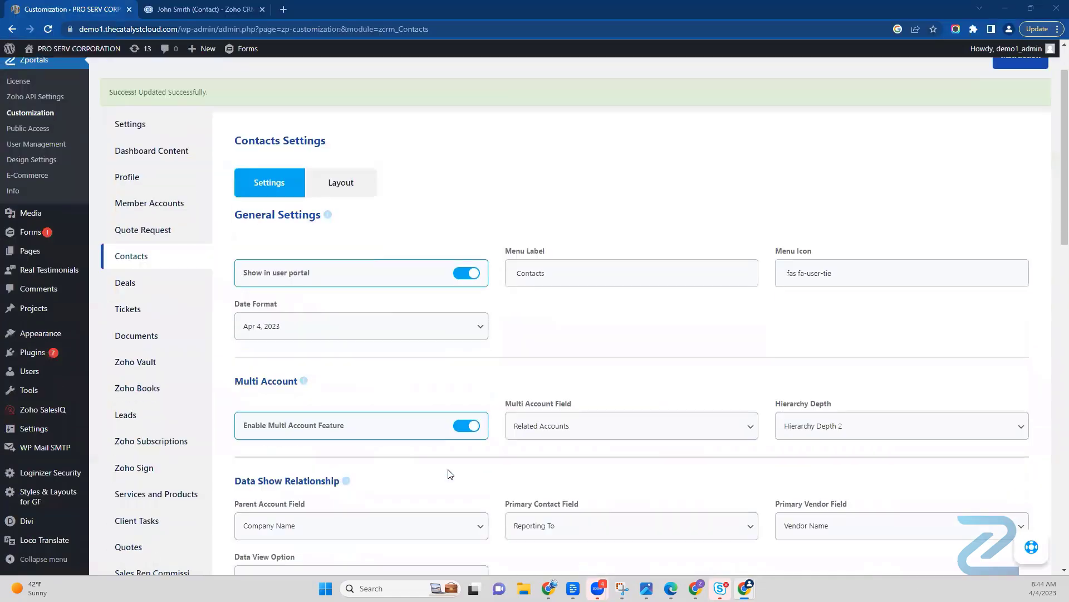
{"action": "scroll", "coordinate": [374, 511], "scroll_direction": "down", "scroll_amount": 2}
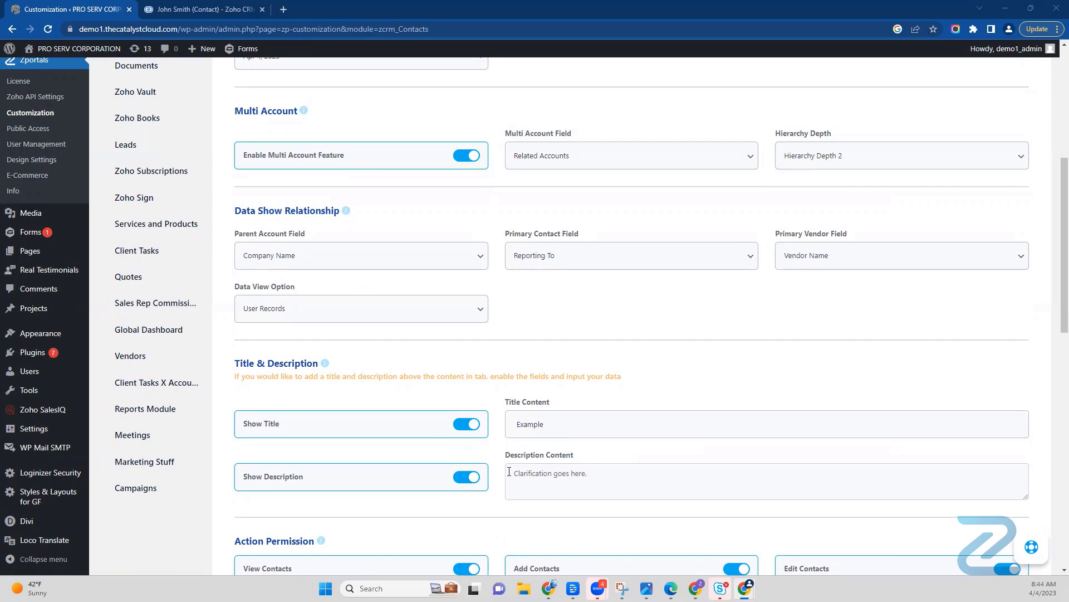
{"action": "scroll", "coordinate": [506, 468], "scroll_direction": "up", "scroll_amount": 6}
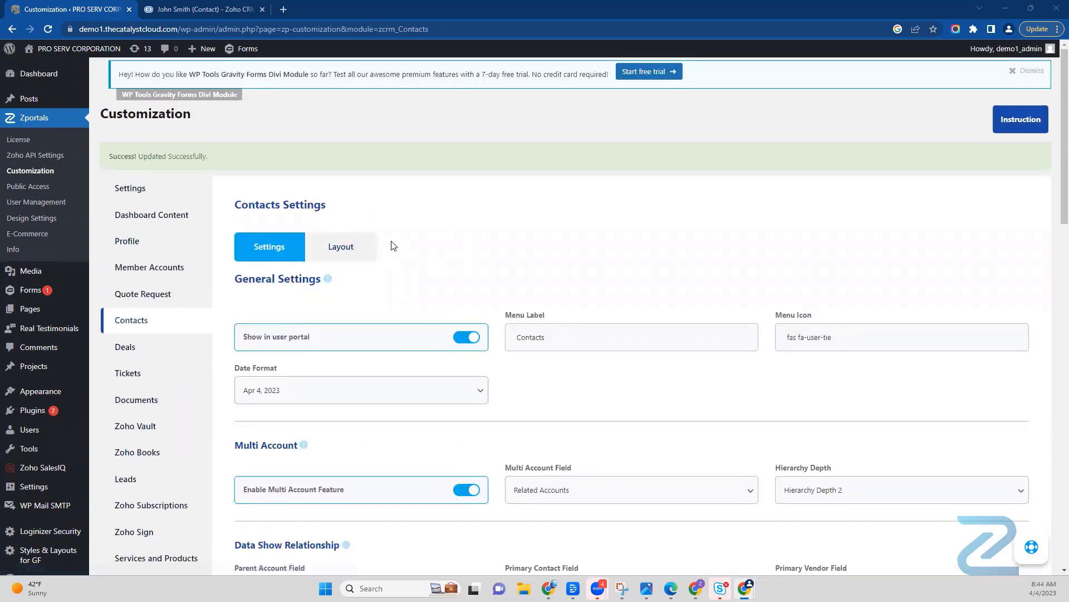
{"action": "scroll", "coordinate": [430, 355], "scroll_direction": "down", "scroll_amount": 9}
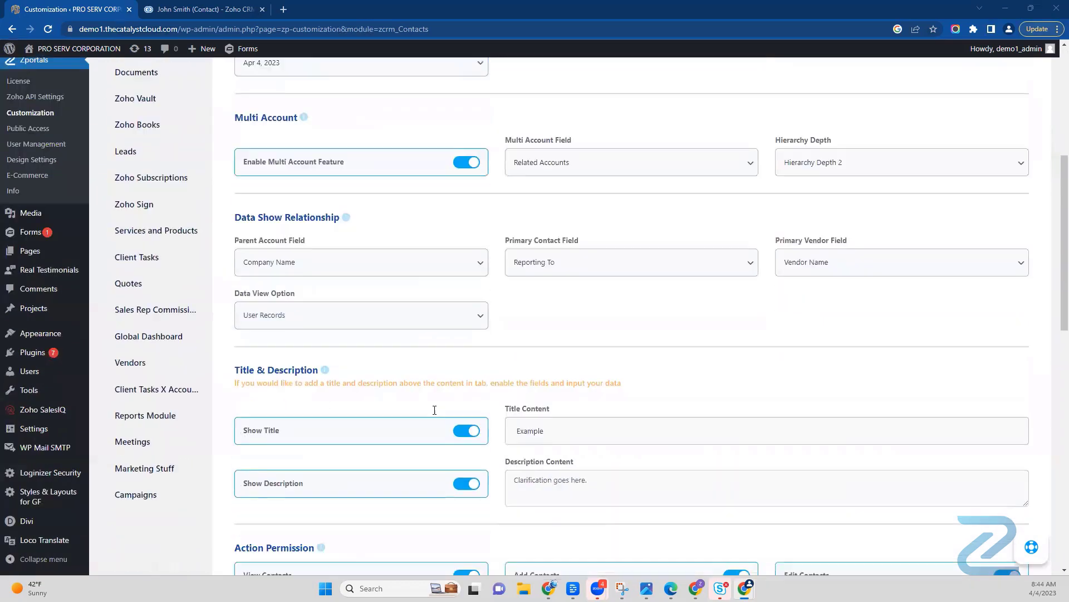
{"action": "left_click", "coordinate": [470, 257]}
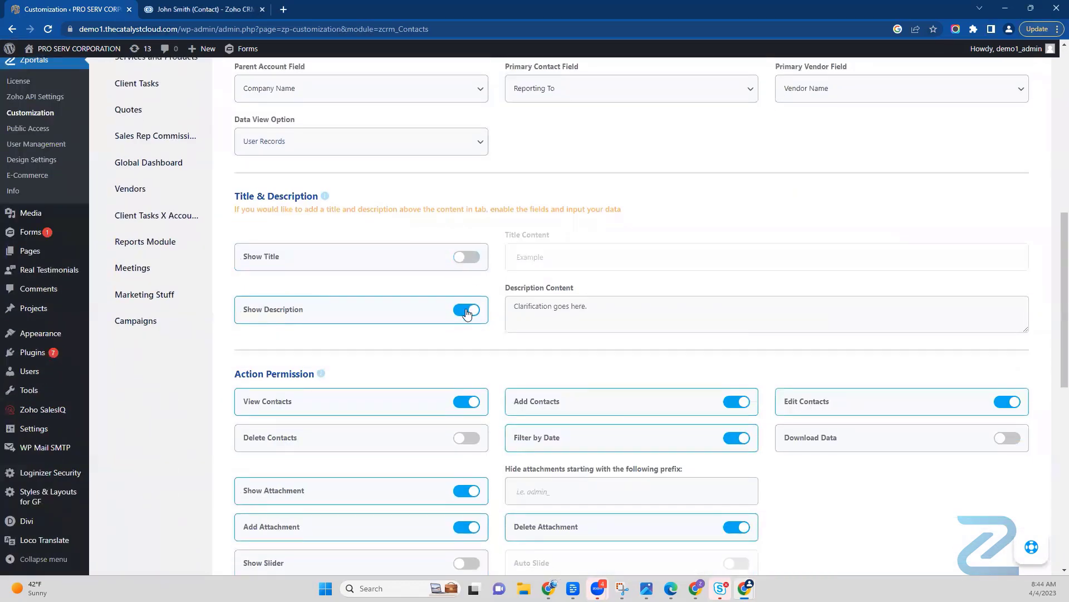
{"action": "left_click", "coordinate": [466, 311]}
Step: Examine the Action Permission and View Settings sections of the Contacts settings, with a look at the Widget Inc. portal's Products list
{"action": "scroll", "coordinate": [491, 333], "scroll_direction": "down", "scroll_amount": 3}
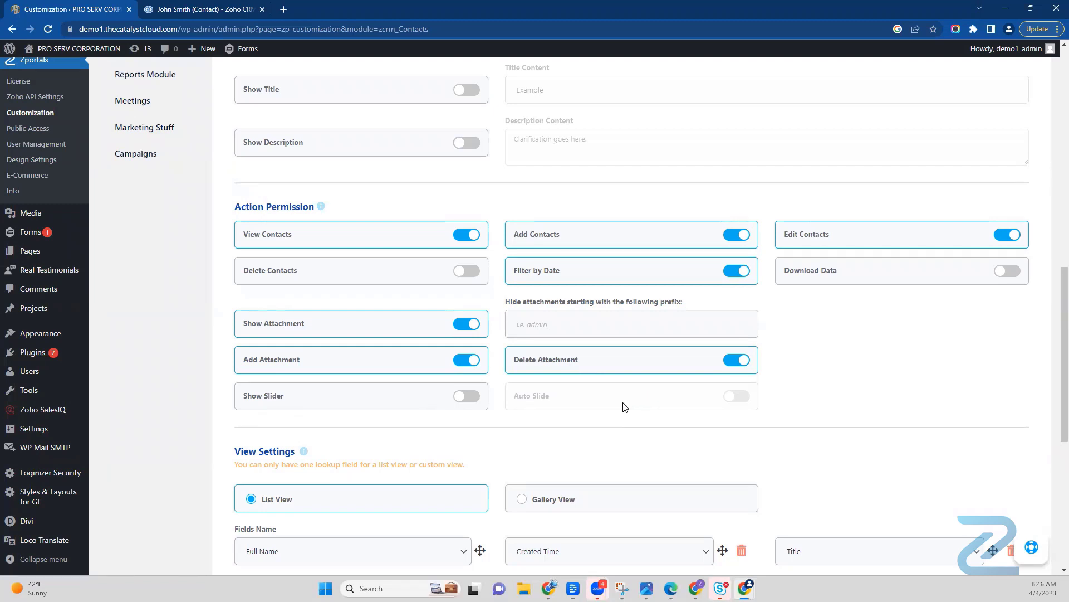
{"action": "scroll", "coordinate": [623, 404], "scroll_direction": "down", "scroll_amount": 1}
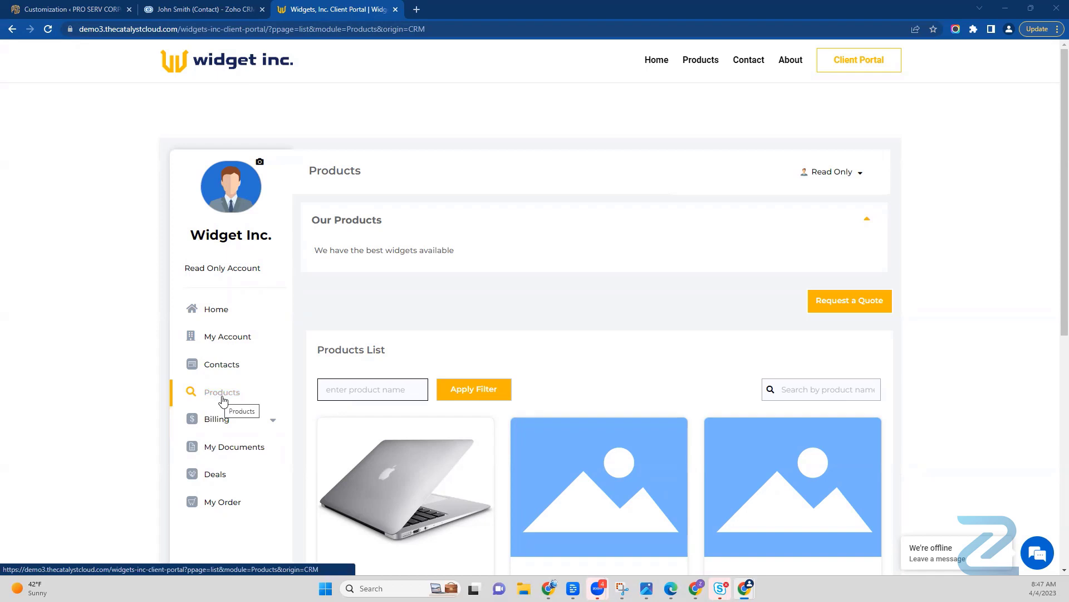
{"action": "scroll", "coordinate": [407, 466], "scroll_direction": "down", "scroll_amount": 2}
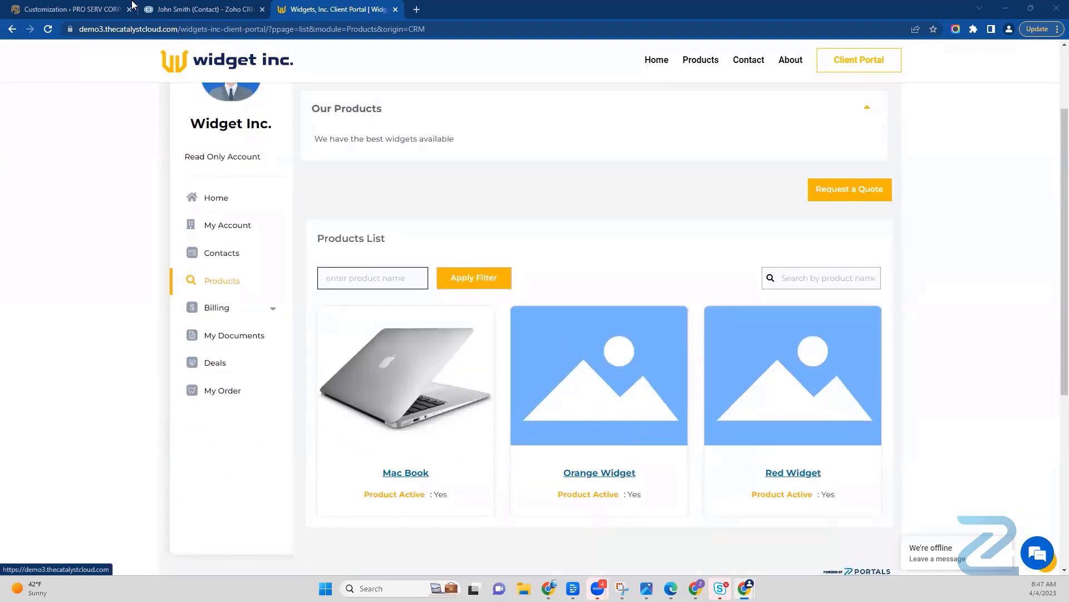
{"action": "left_click", "coordinate": [95, 10]}
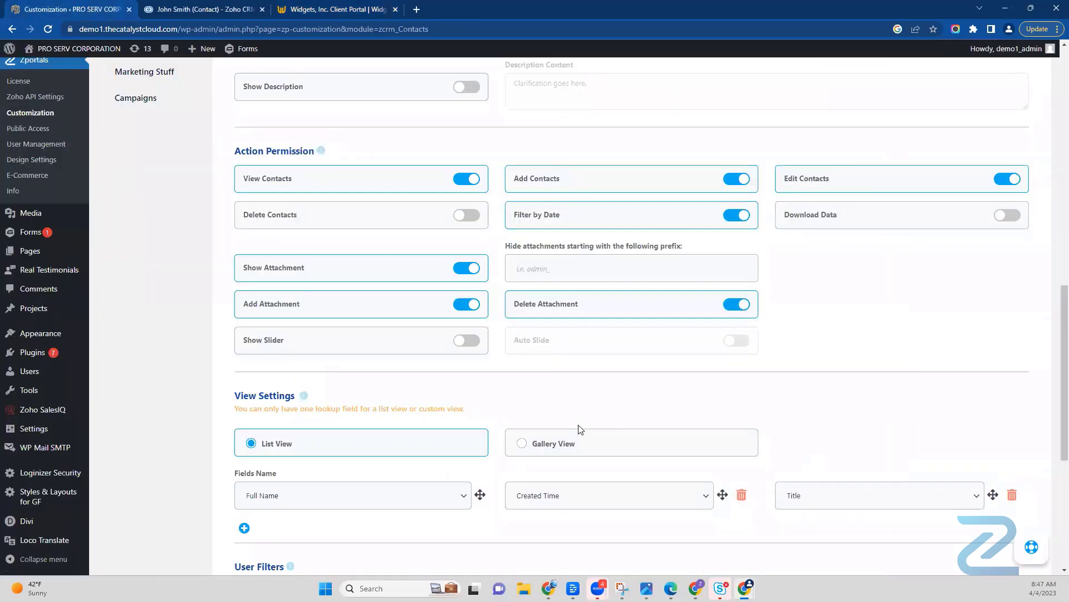
{"action": "scroll", "coordinate": [579, 430], "scroll_direction": "down", "scroll_amount": 3}
{"action": "scroll", "coordinate": [551, 415], "scroll_direction": "down", "scroll_amount": 2}
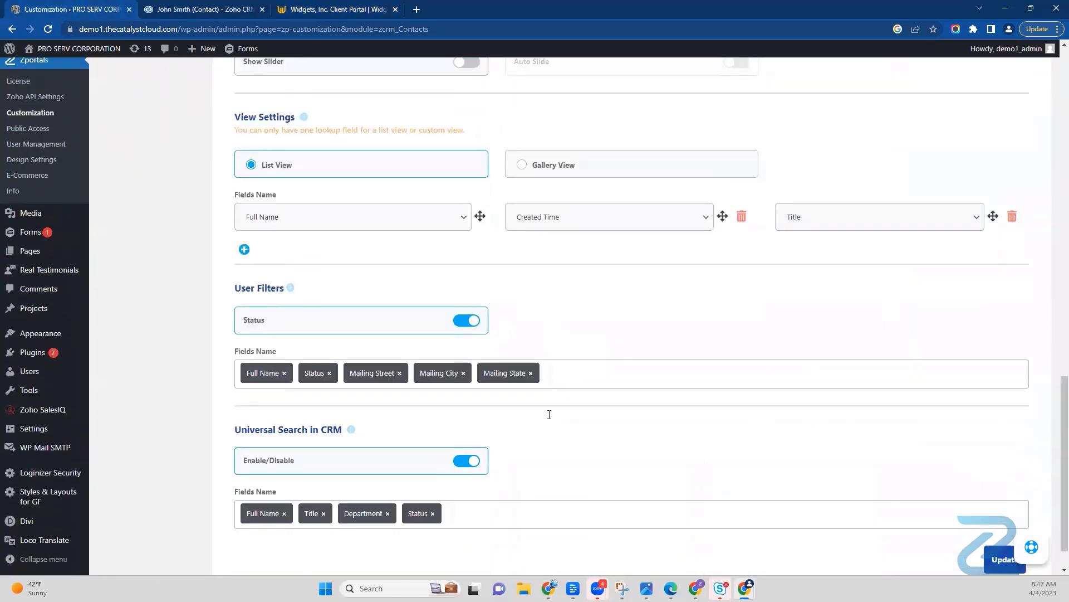
{"action": "scroll", "coordinate": [549, 413], "scroll_direction": "up", "scroll_amount": 2}
{"action": "scroll", "coordinate": [390, 312], "scroll_direction": "down", "scroll_amount": 1}
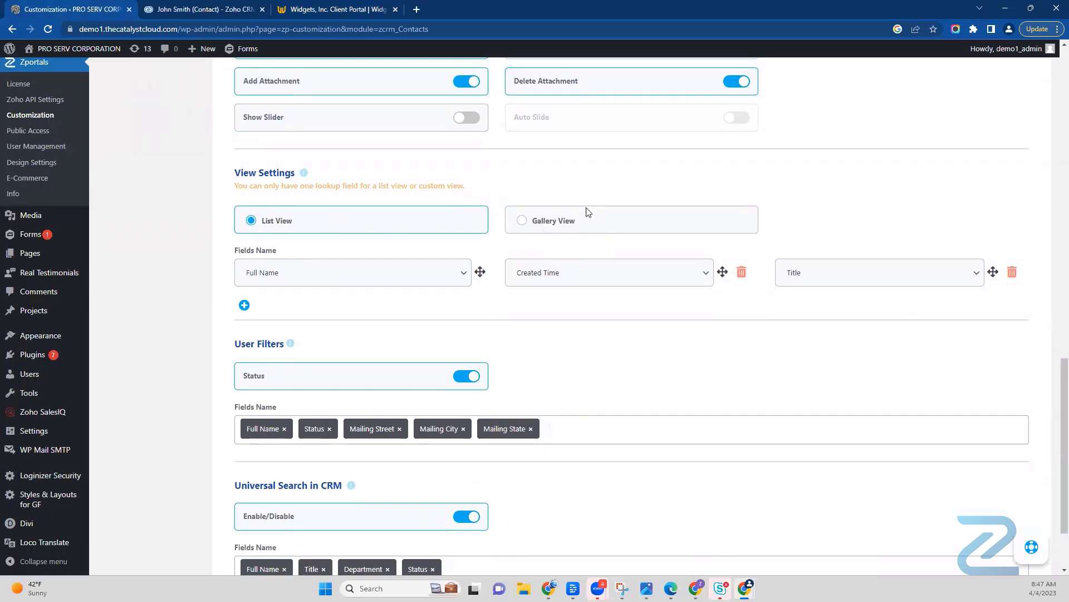
Step: Open Mac Book in the Widget Inc. portal, examine its image slider, and return to the Action Permission settings
{"action": "left_click", "coordinate": [323, 10]}
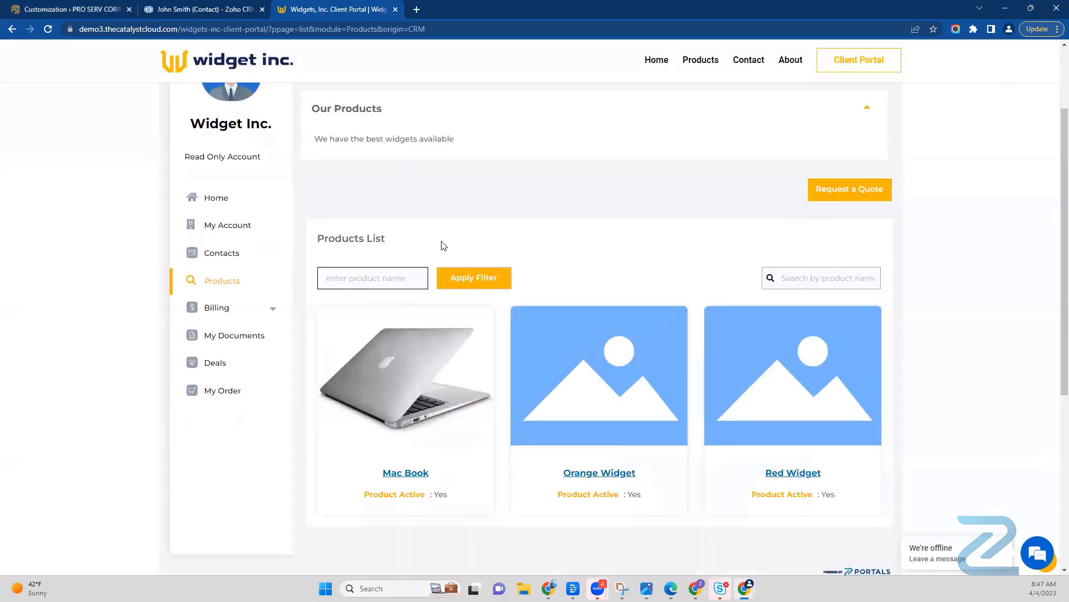
{"action": "left_click", "coordinate": [411, 475]}
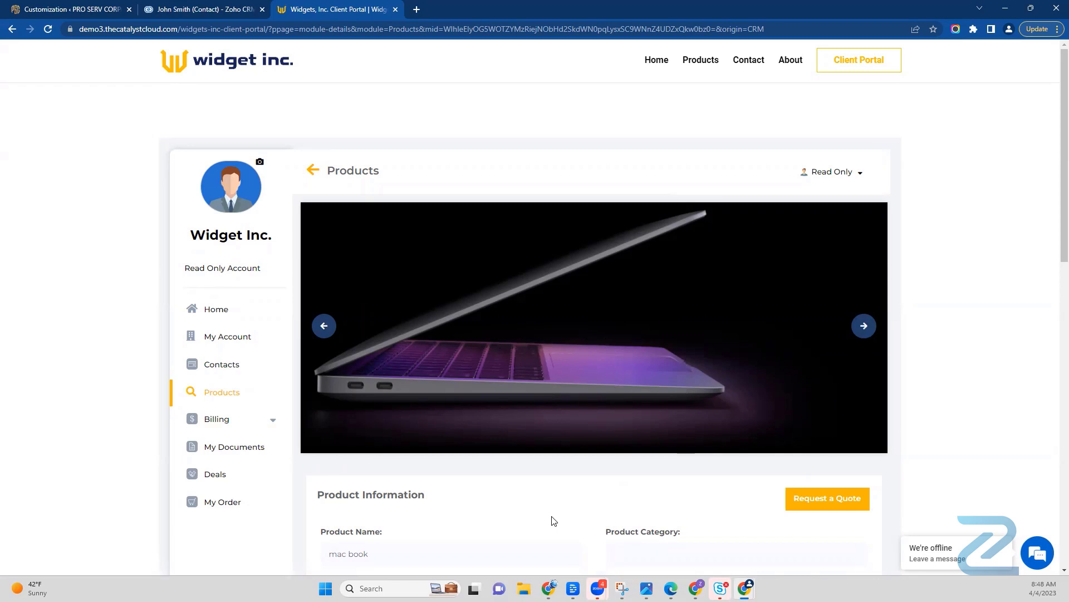
{"action": "scroll", "coordinate": [554, 521], "scroll_direction": "down", "scroll_amount": 1}
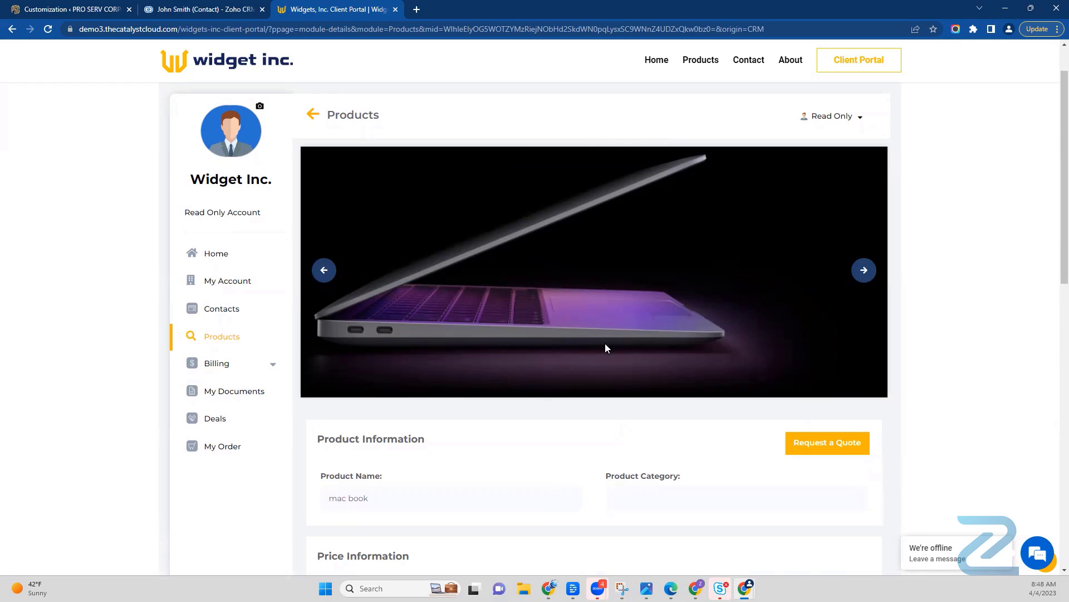
{"action": "left_click", "coordinate": [108, 11]}
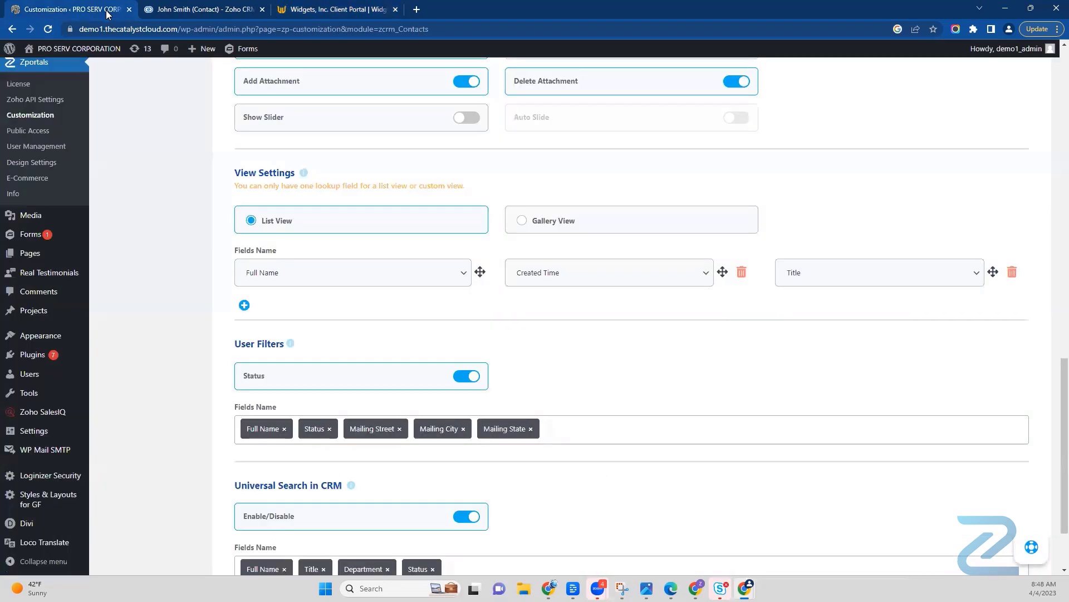
{"action": "scroll", "coordinate": [423, 225], "scroll_direction": "up", "scroll_amount": 2}
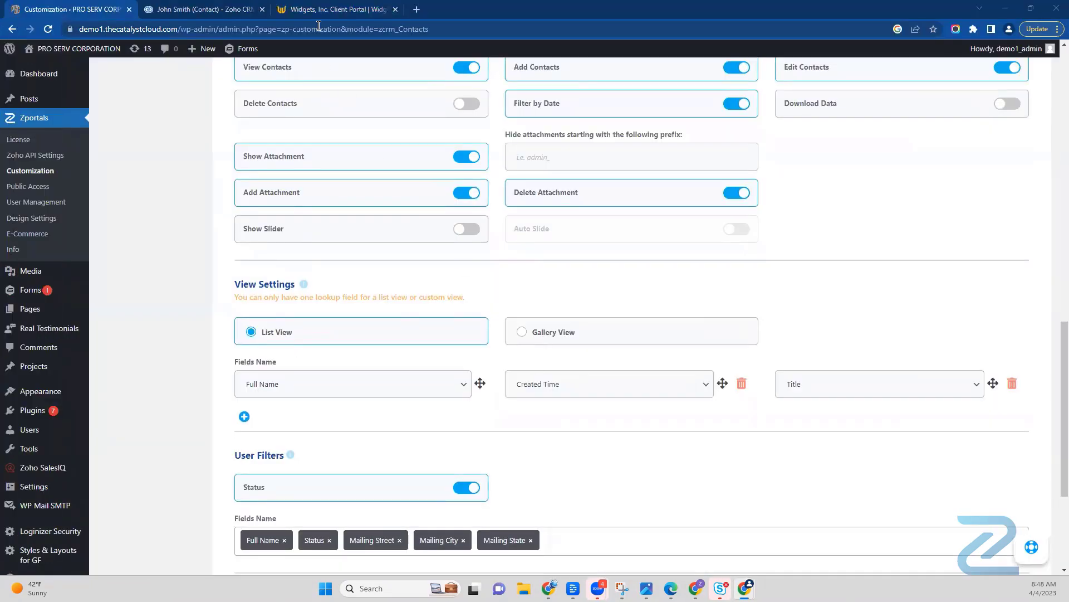
Step: Examine the gallery layout of the Widget Inc. portal's Products list, and return to the Contacts View Settings
{"action": "left_click", "coordinate": [320, 16]}
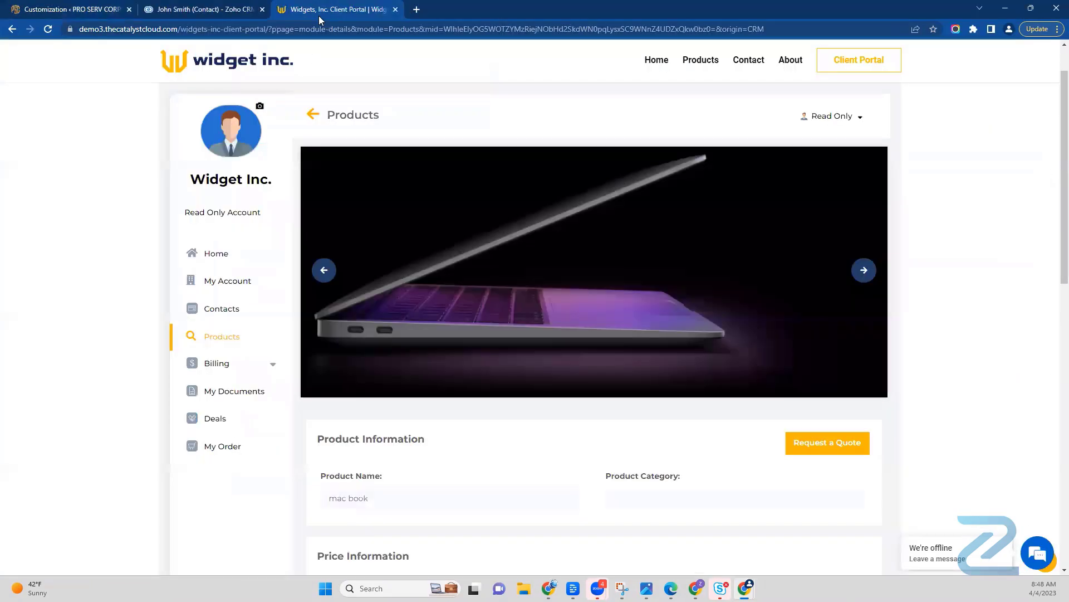
{"action": "left_click", "coordinate": [220, 341]}
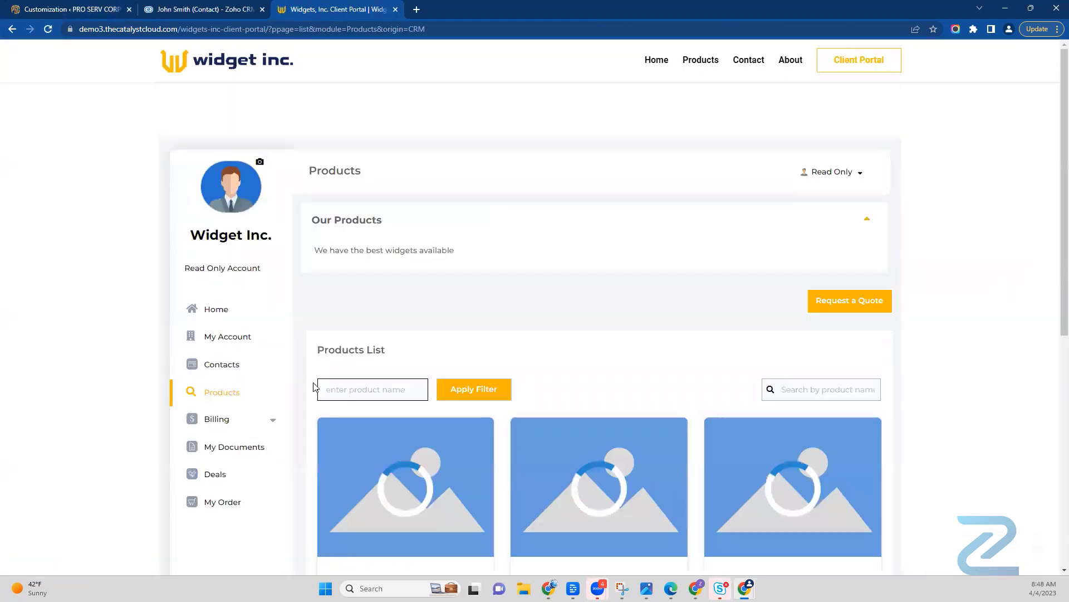
{"action": "scroll", "coordinate": [361, 402], "scroll_direction": "down", "scroll_amount": 2}
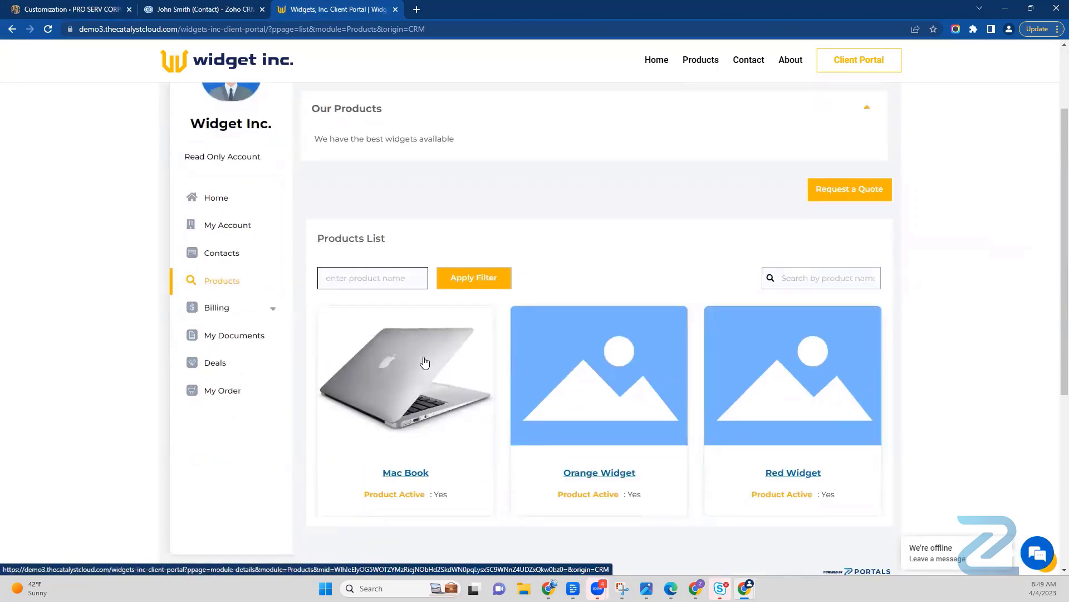
{"action": "left_click", "coordinate": [191, 10]}
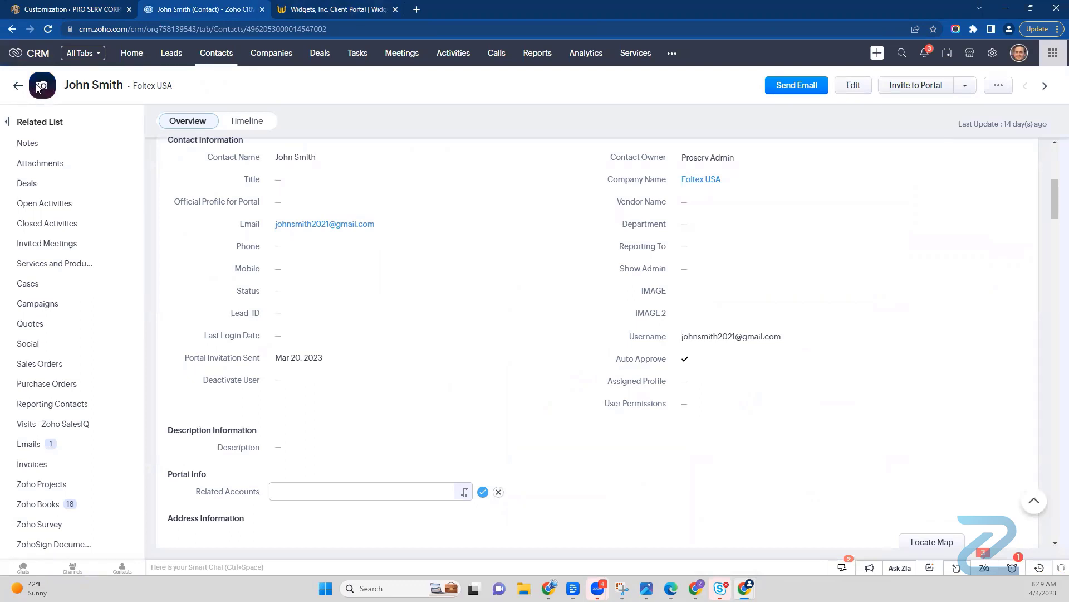
{"action": "left_click", "coordinate": [333, 10]}
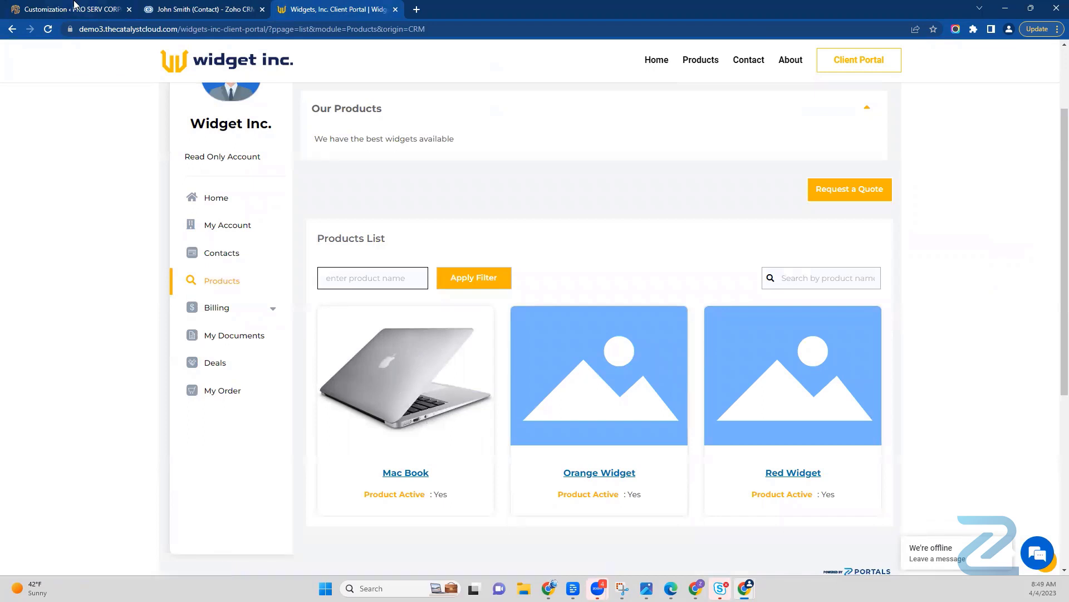
{"action": "left_click", "coordinate": [74, 5]}
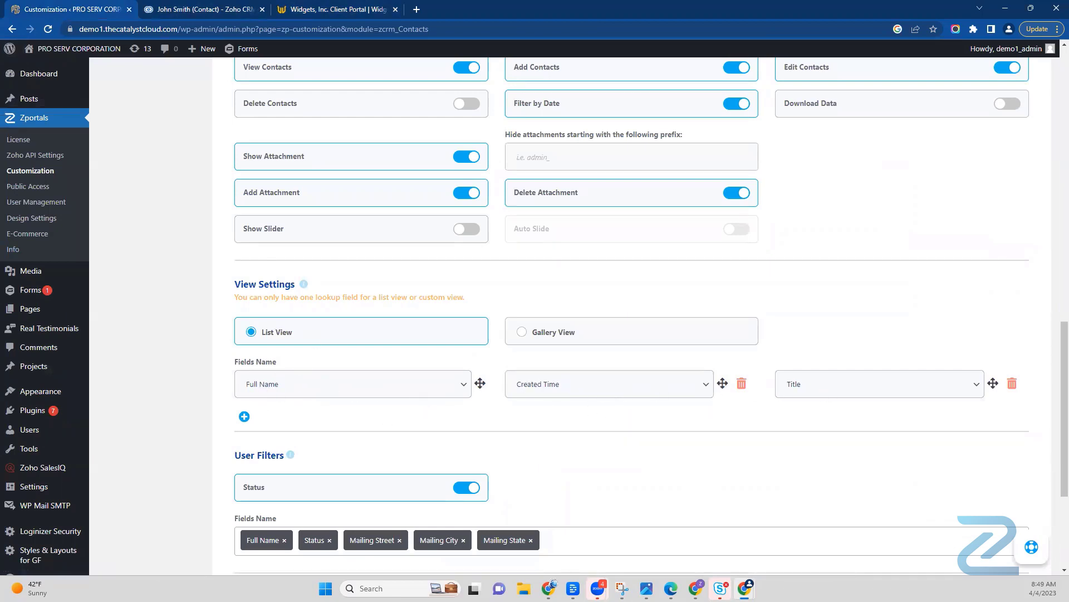
Step: Check the client portal's Contacts list, switch the Contacts View Settings to Gallery View, and compare with the Widget Inc. product cards
{"action": "key", "text": "alt+Tab"}
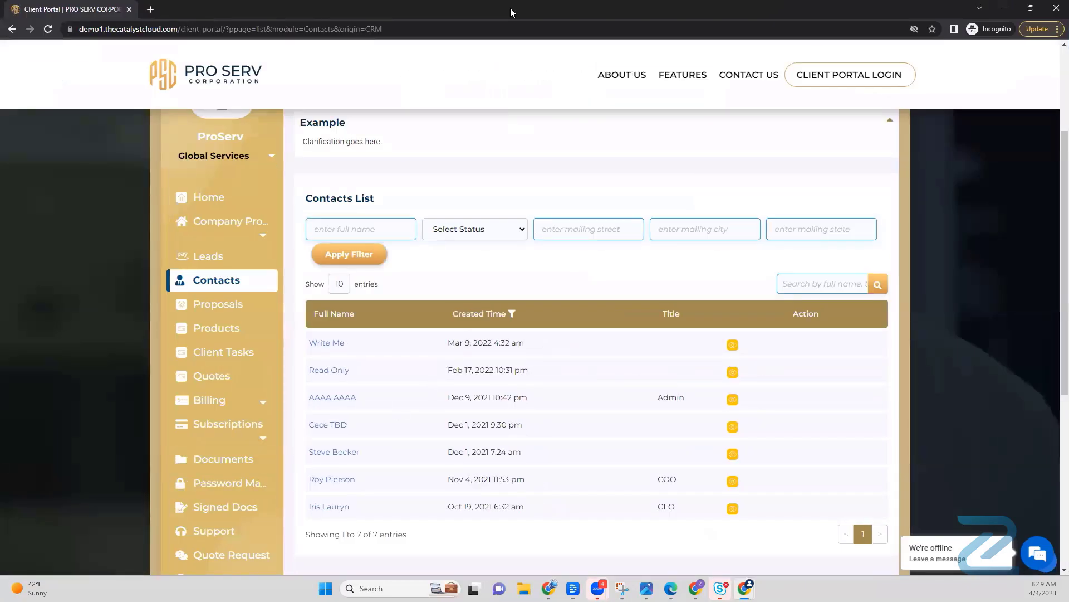
{"action": "key", "text": "alt+Tab"}
{"action": "left_click", "coordinate": [521, 333]}
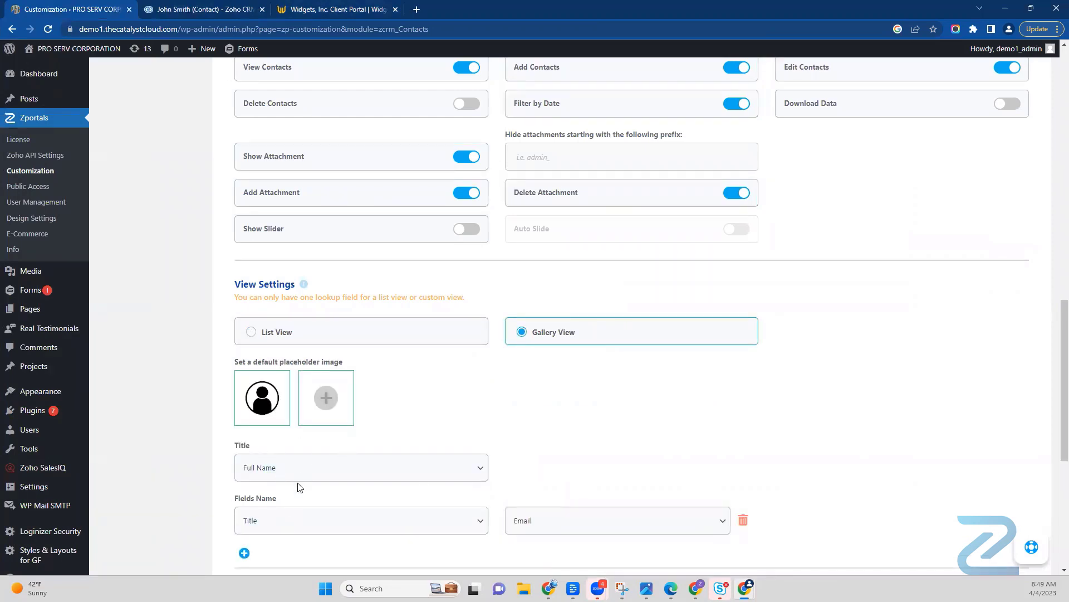
{"action": "left_click", "coordinate": [347, 8]}
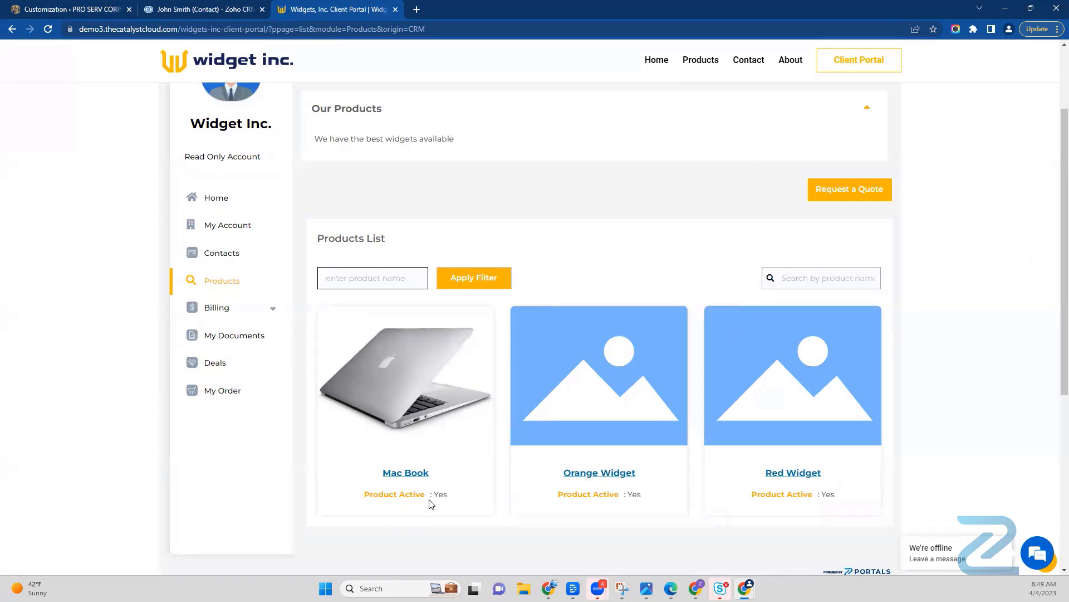
{"action": "left_click", "coordinate": [47, 8]}
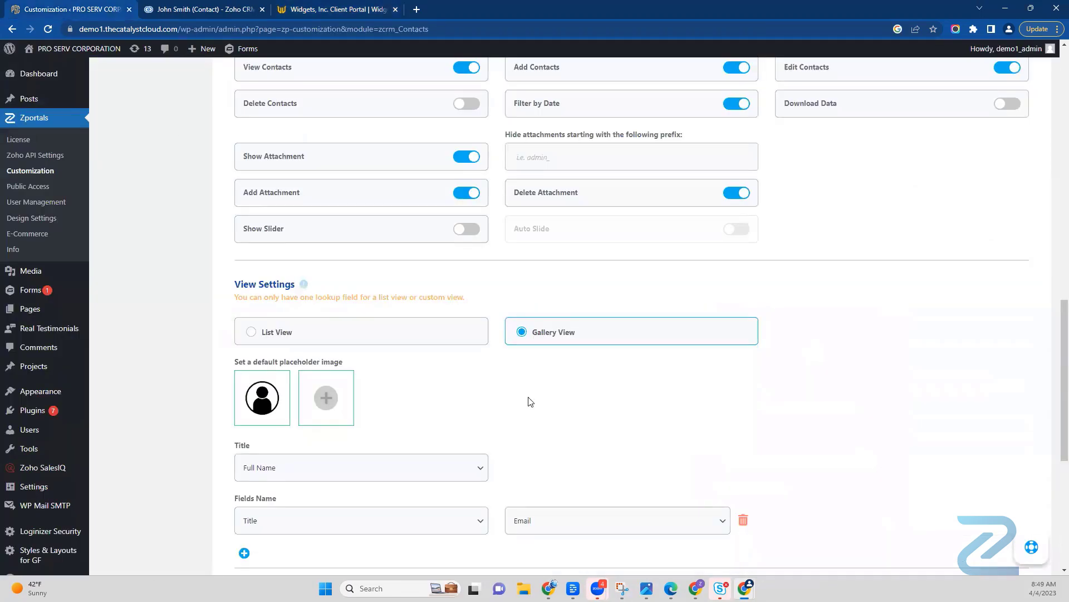
Step: Examine the User Filters settings and the Status filter choices in the client portal's Contacts list, then return to the settings
{"action": "scroll", "coordinate": [539, 417], "scroll_direction": "down", "scroll_amount": 5}
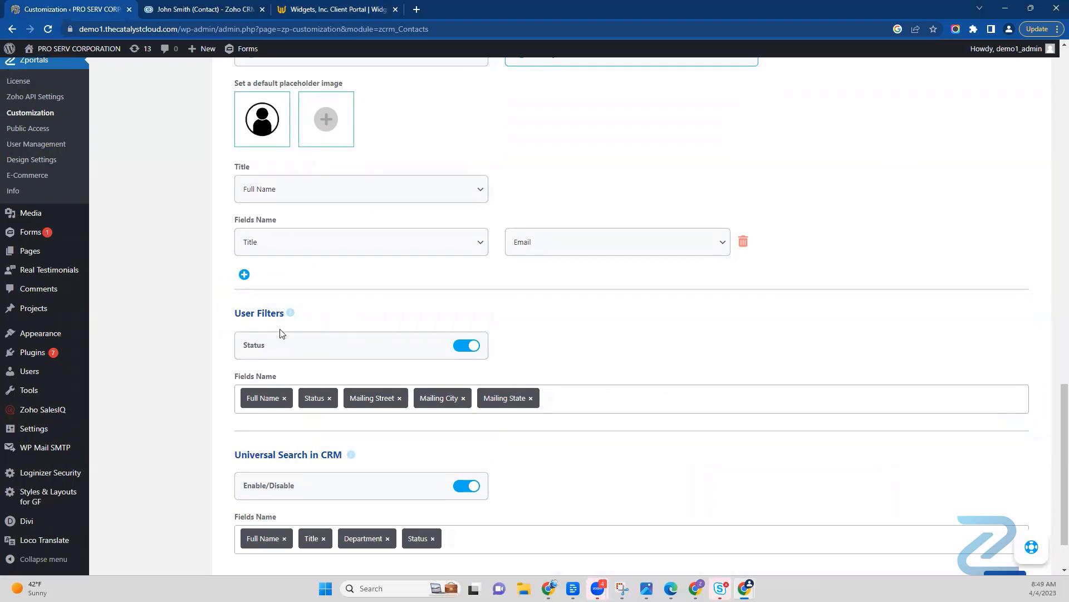
{"action": "left_click", "coordinate": [219, 10]}
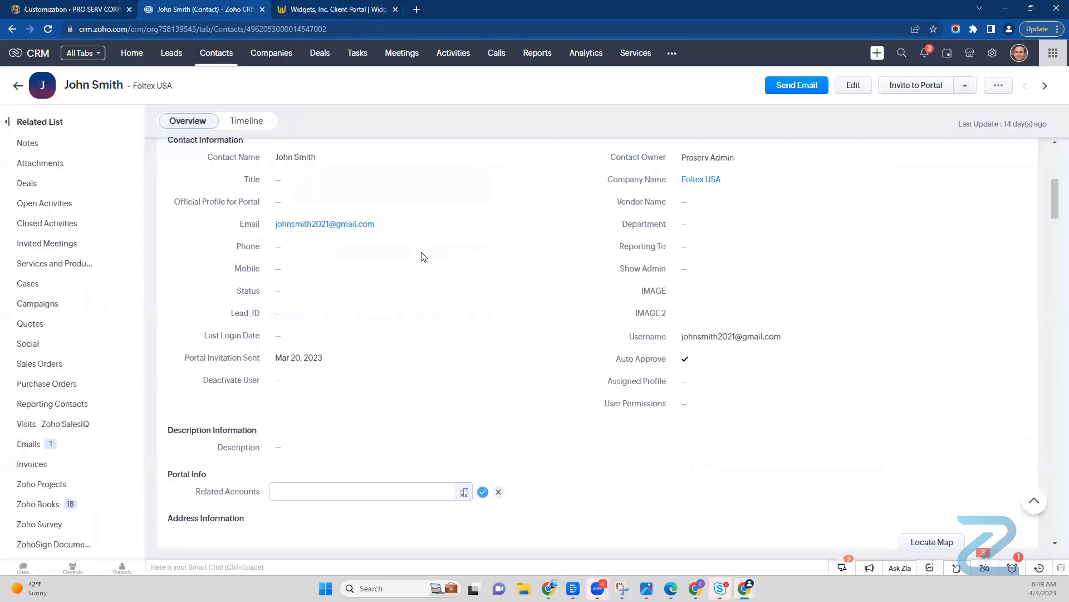
{"action": "key", "text": "alt+Tab"}
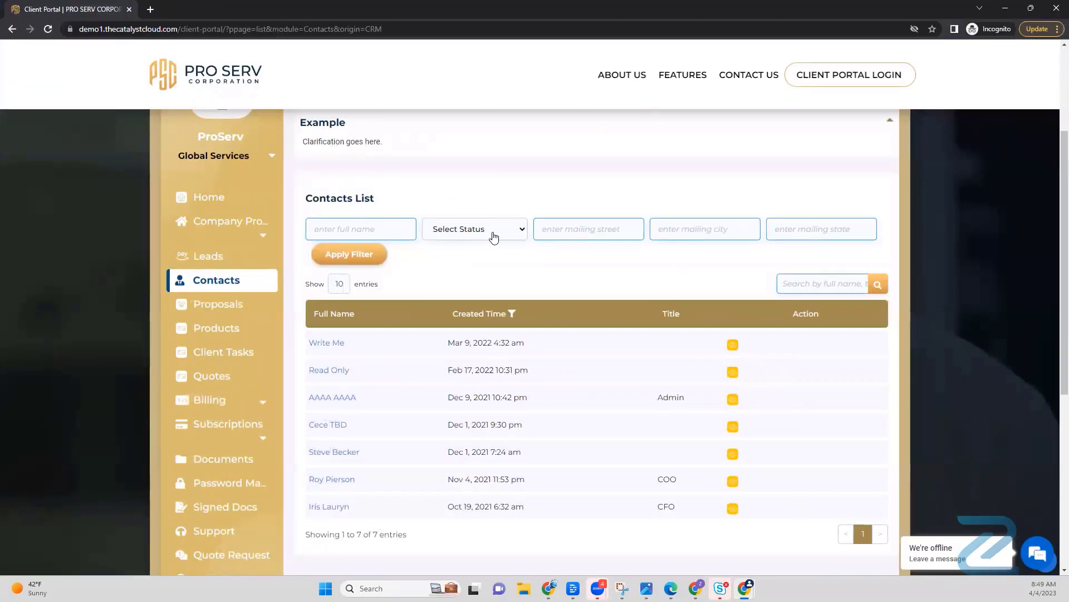
{"action": "left_click", "coordinate": [494, 236]}
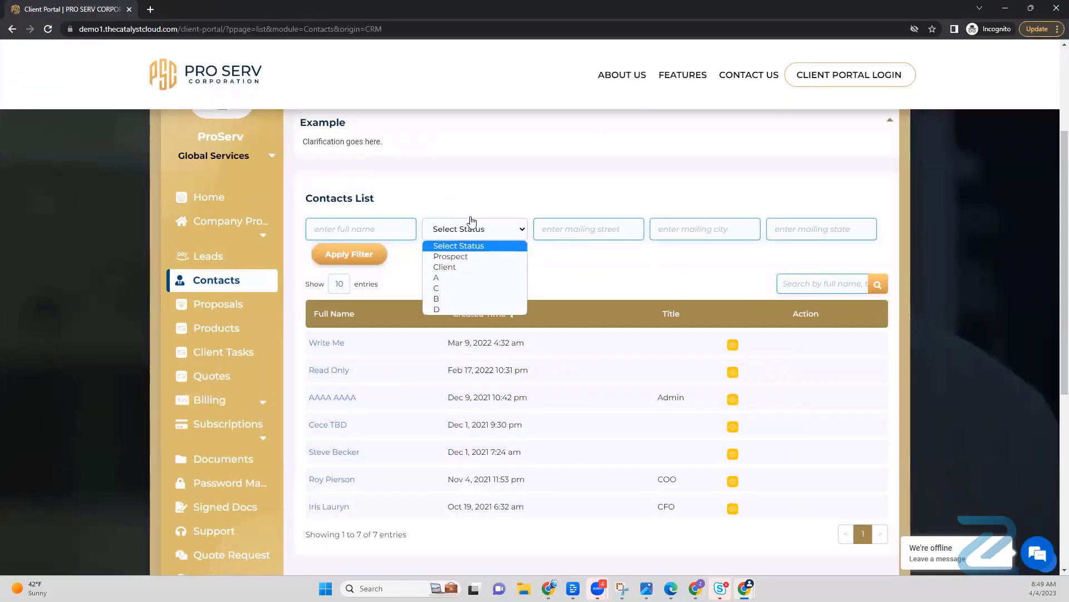
{"action": "left_click", "coordinate": [478, 190]}
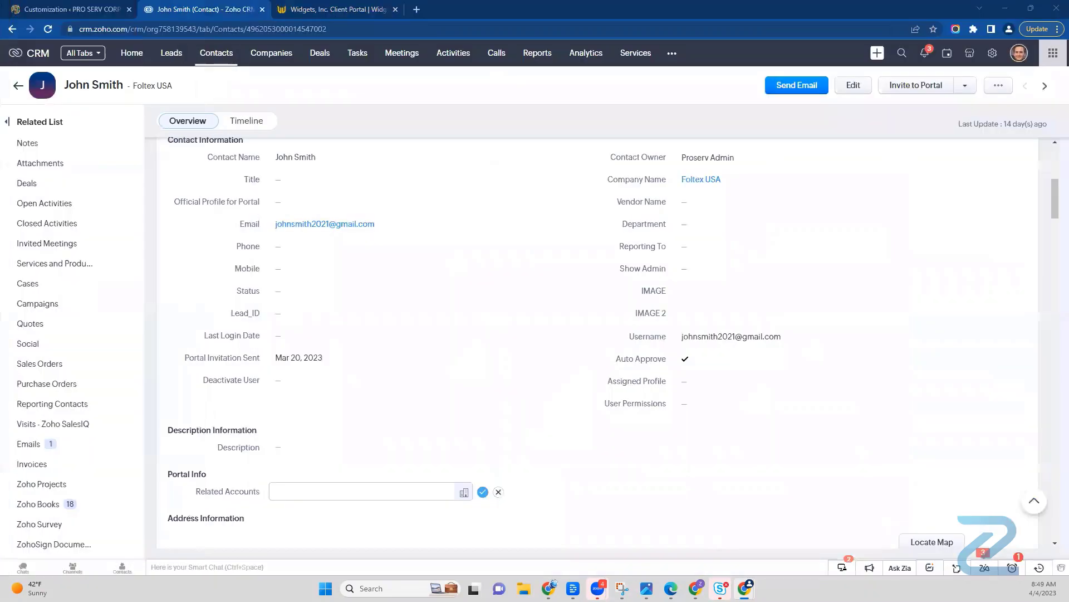
{"action": "left_click", "coordinate": [58, 12]}
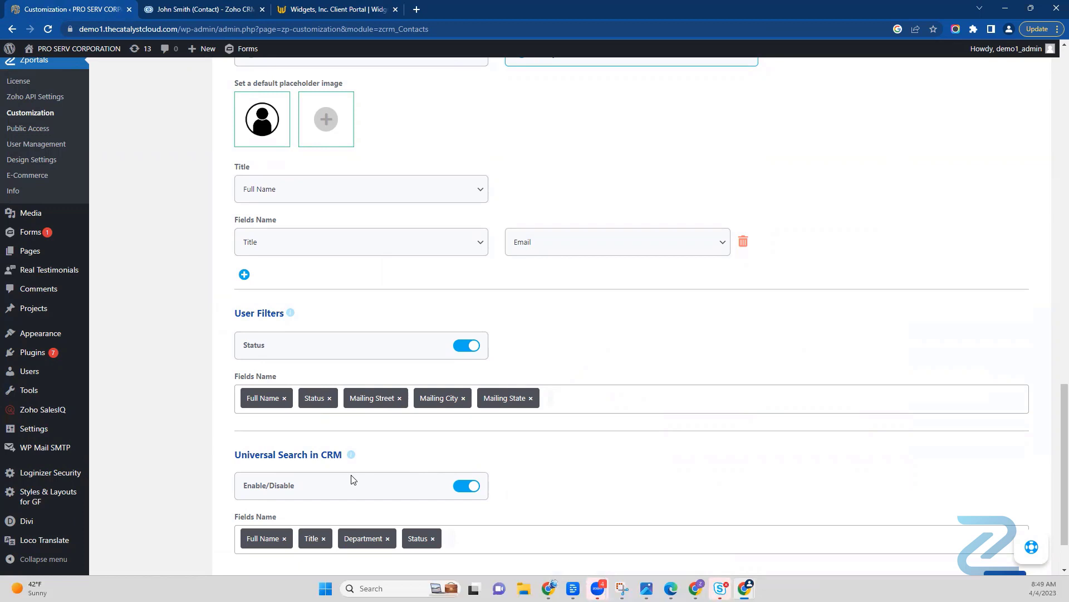
Step: Read the Universal Search in CRM help text, and review its searchable fields and the View Settings
{"action": "mouse_move", "coordinate": [353, 458]}
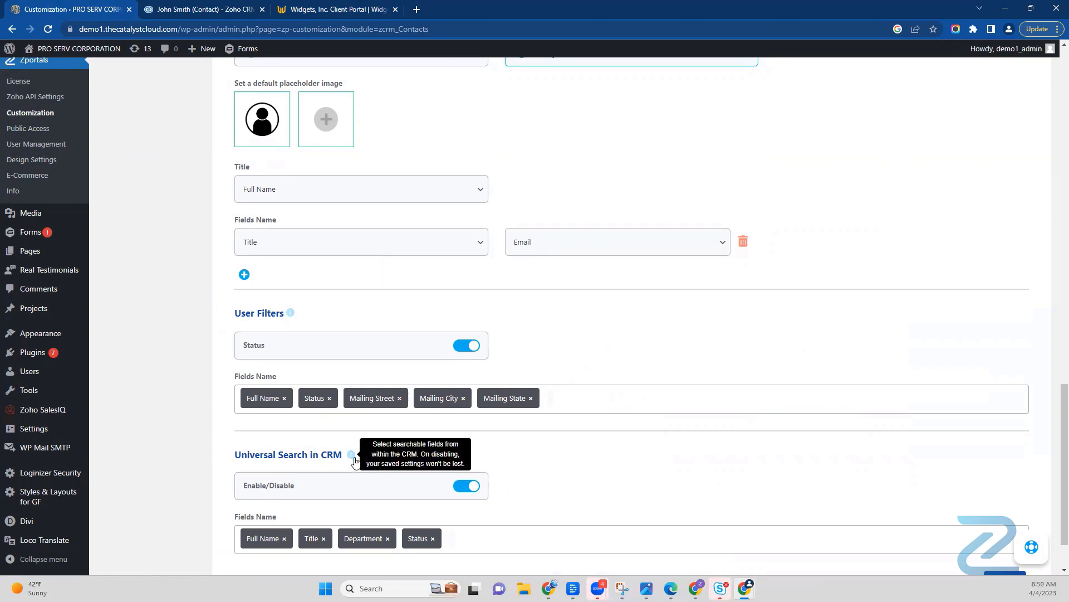
{"action": "scroll", "coordinate": [355, 461], "scroll_direction": "down", "scroll_amount": 1}
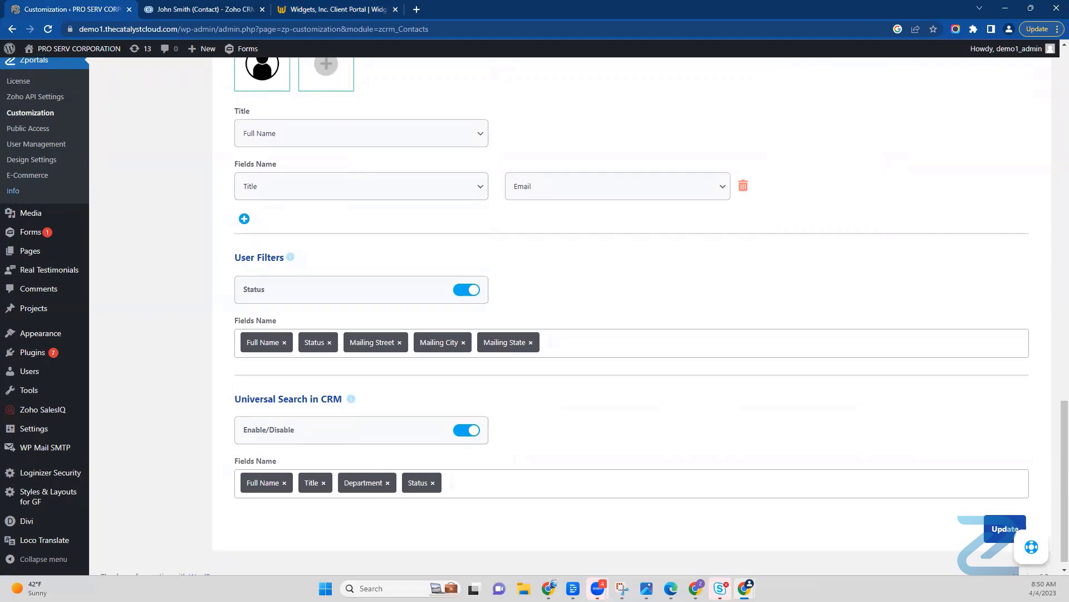
{"action": "key", "text": "alt+Tab"}
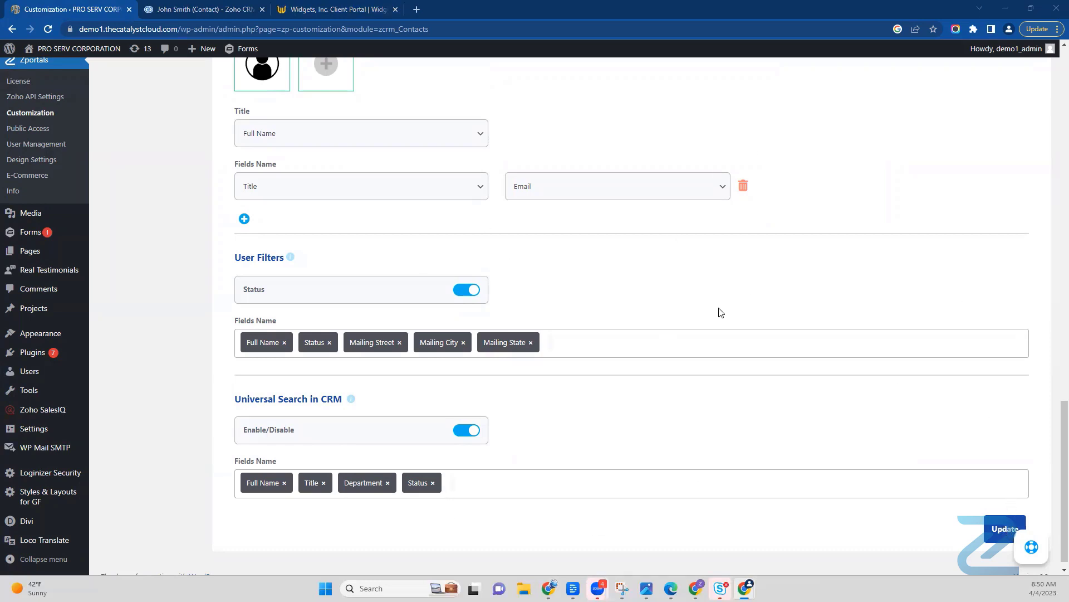
{"action": "scroll", "coordinate": [642, 328], "scroll_direction": "up", "scroll_amount": 20}
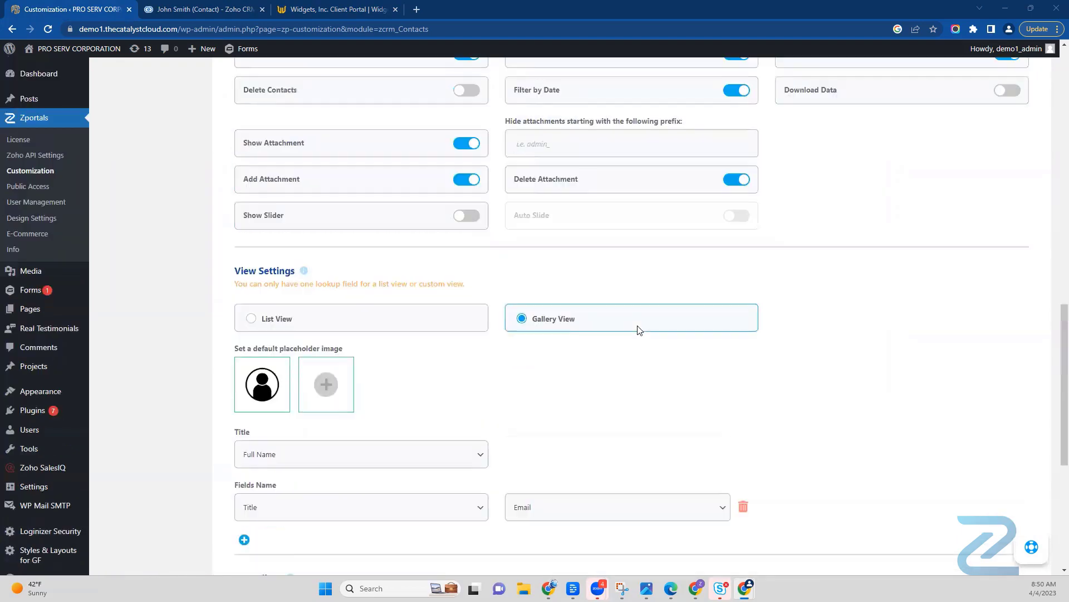